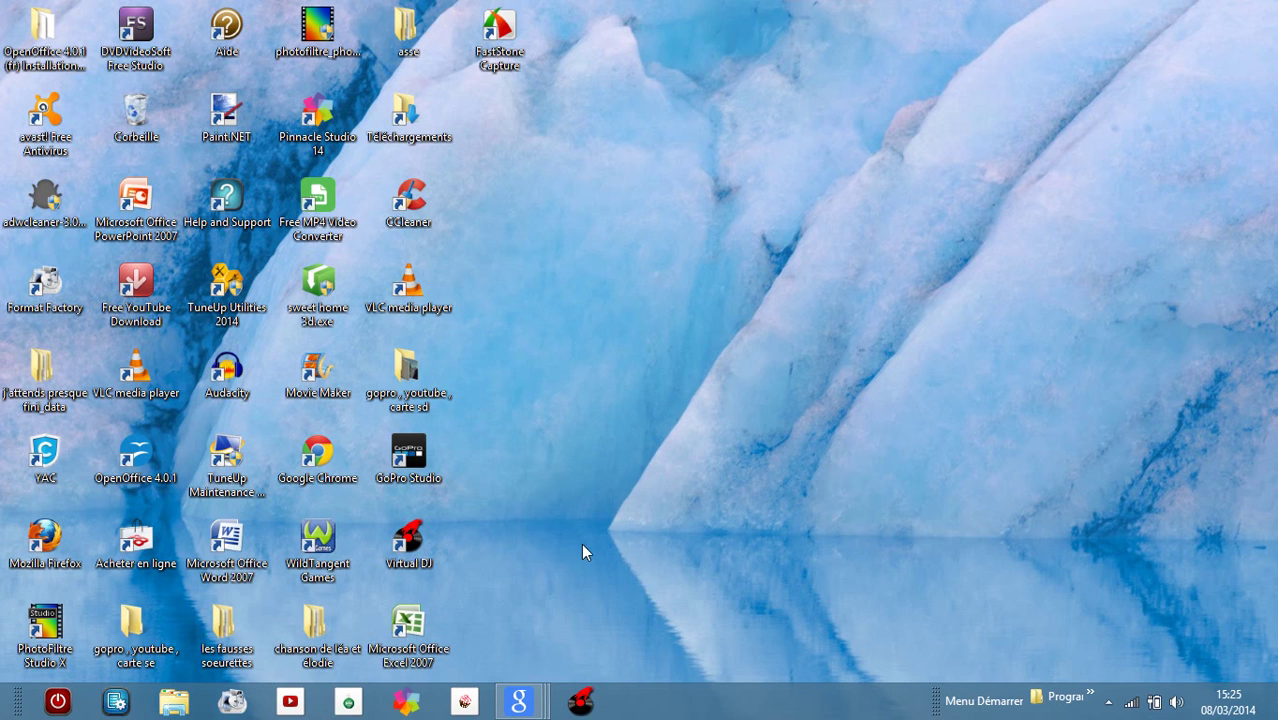
Switch to Internet Explorer and open the official Rossignol website from the "rossignol site officiel" search results.
mouse_move(518, 702)
left_click(369, 625)
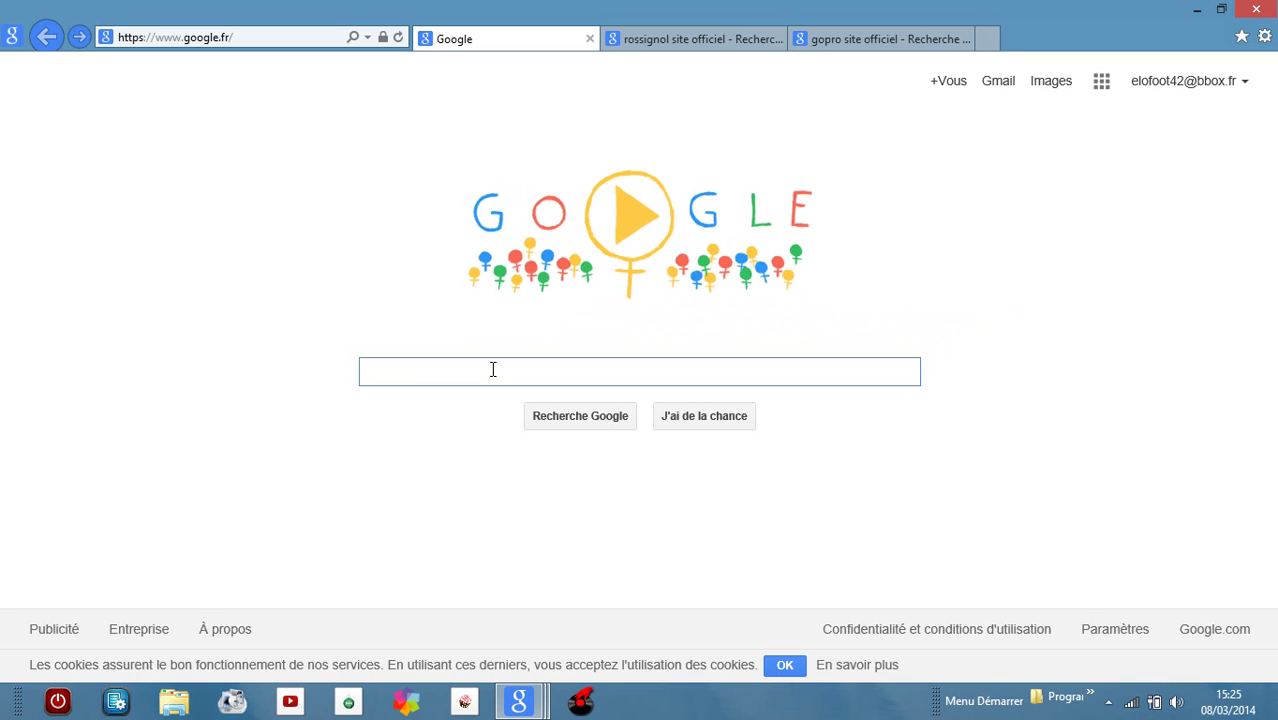
left_click(675, 42)
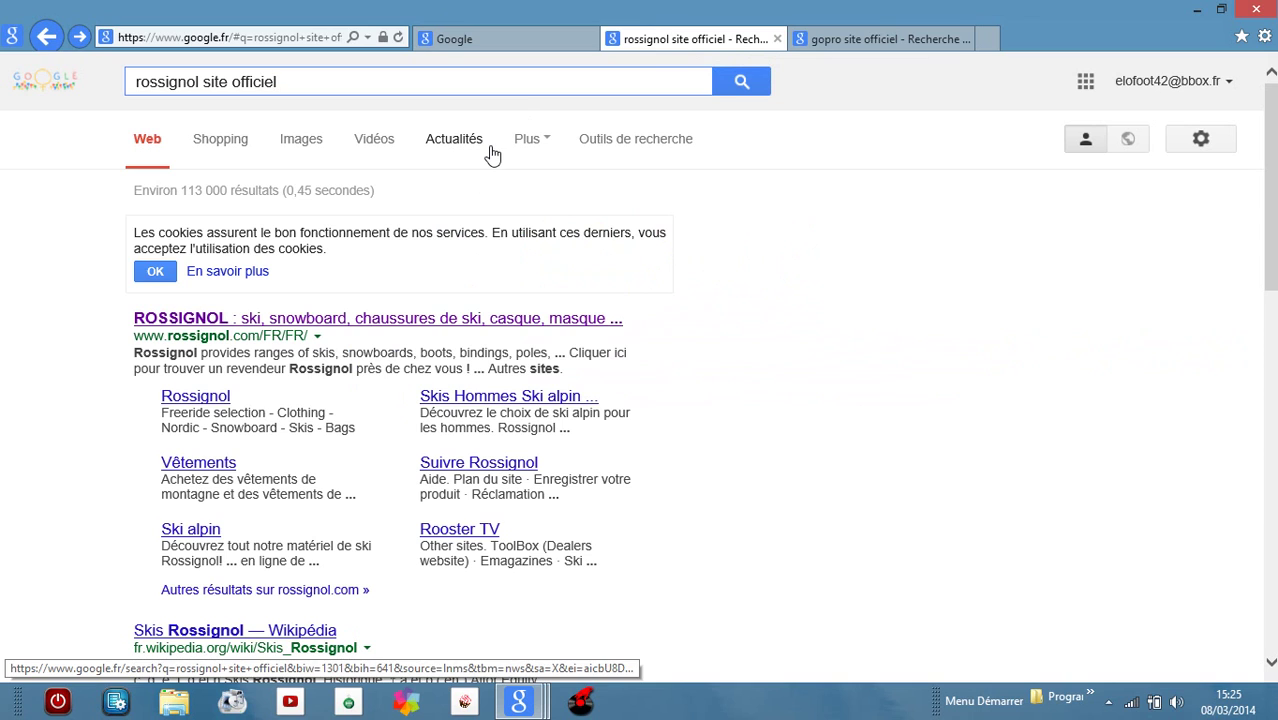
left_click(427, 321)
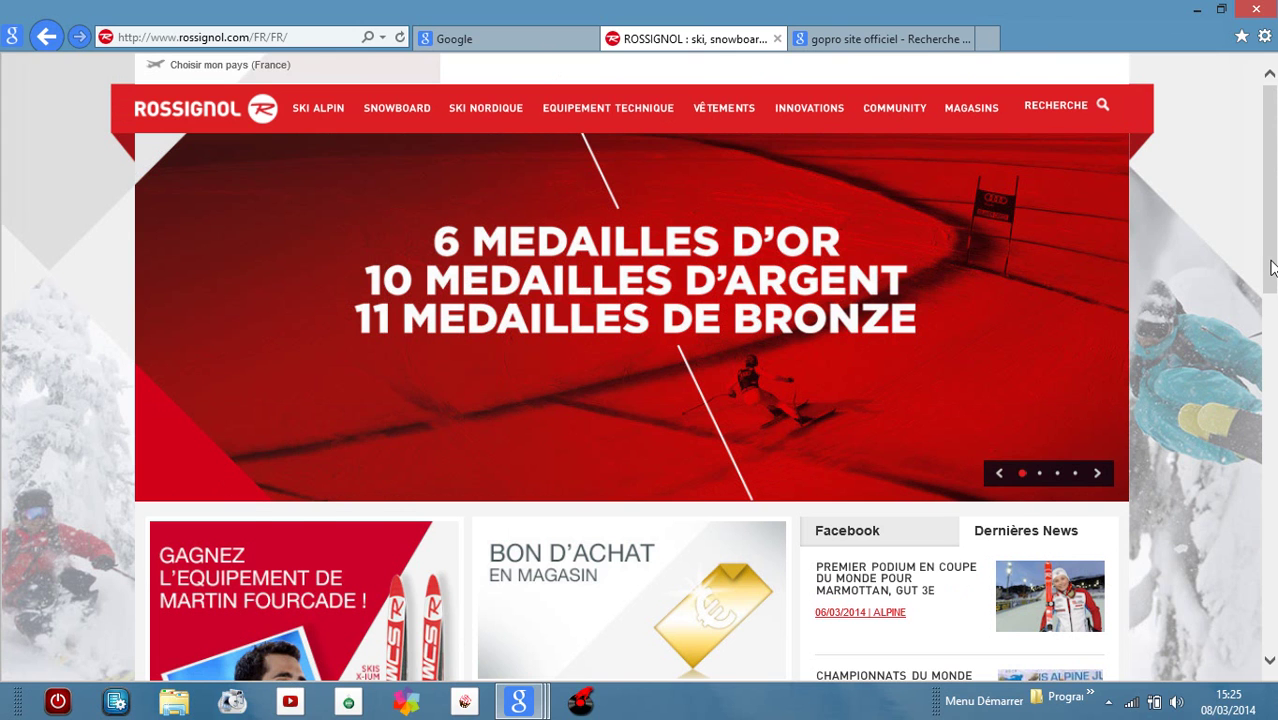
Open the Contact page listed under Entreprise in the Rossignol site's footer and close the Aura Kingdom advertising window.
scroll(1272, 267, "down", 3)
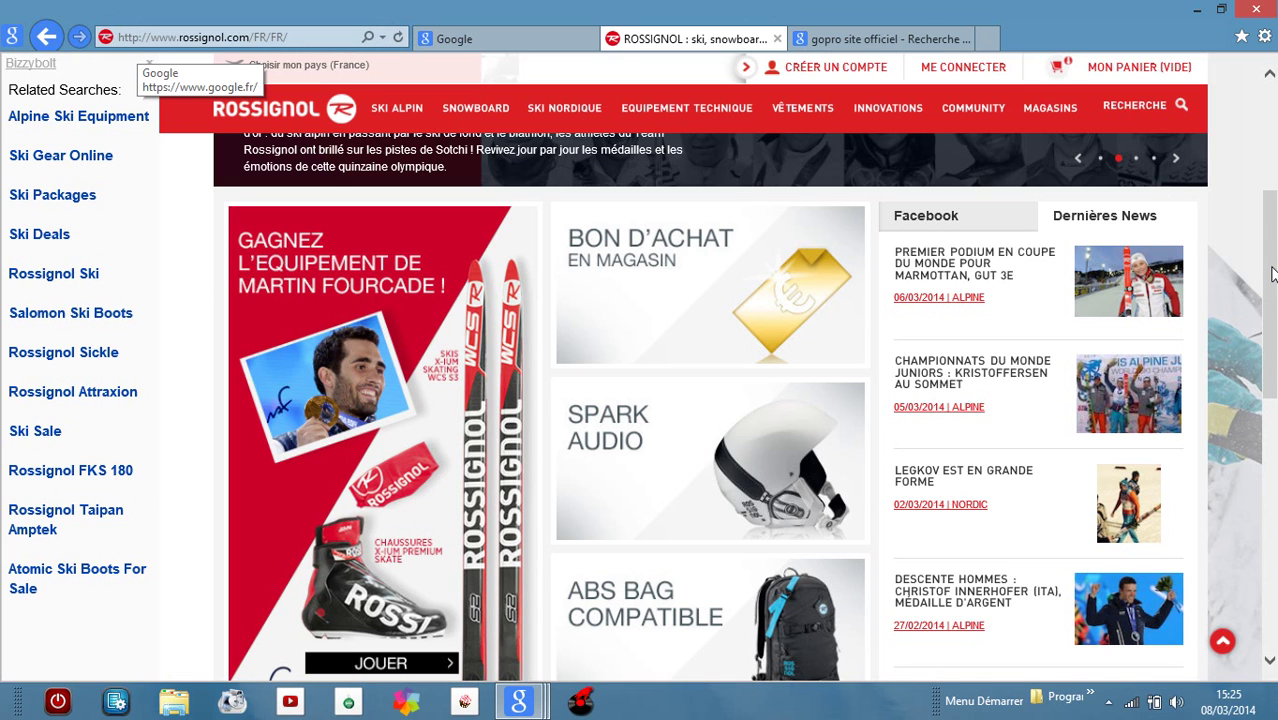
left_click_drag(1273, 274, 1217, 562)
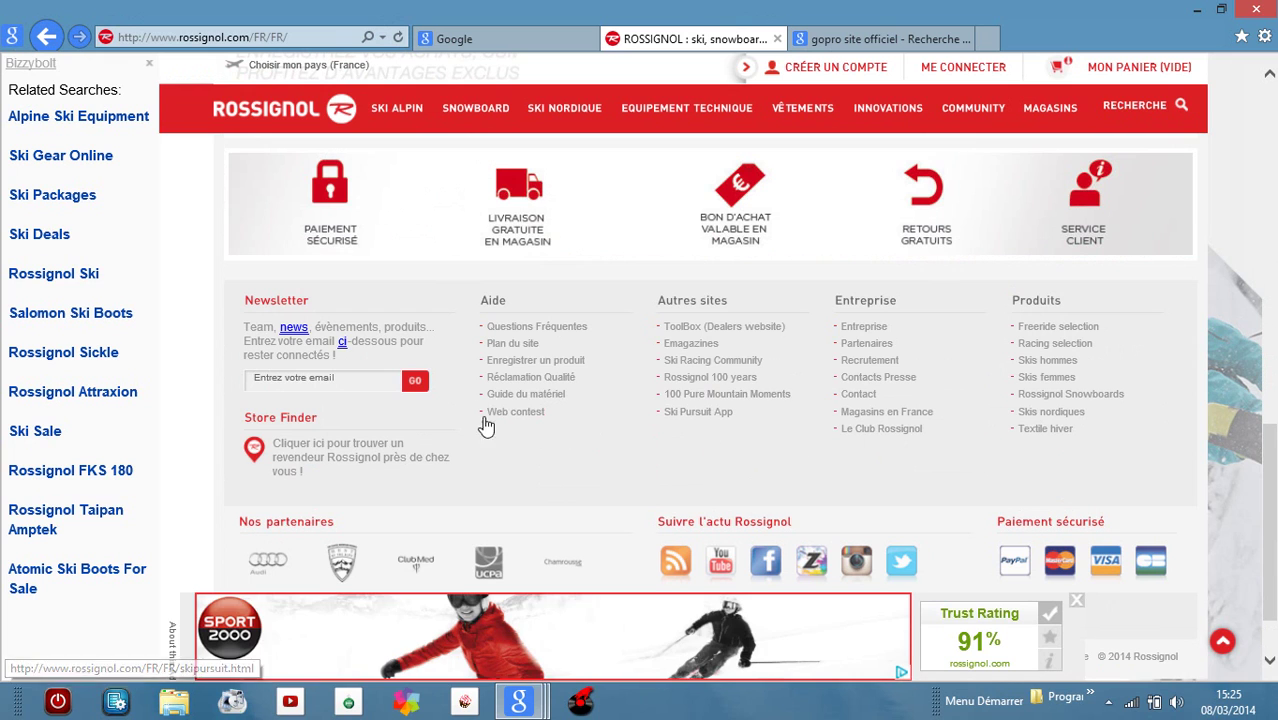
left_click(857, 395)
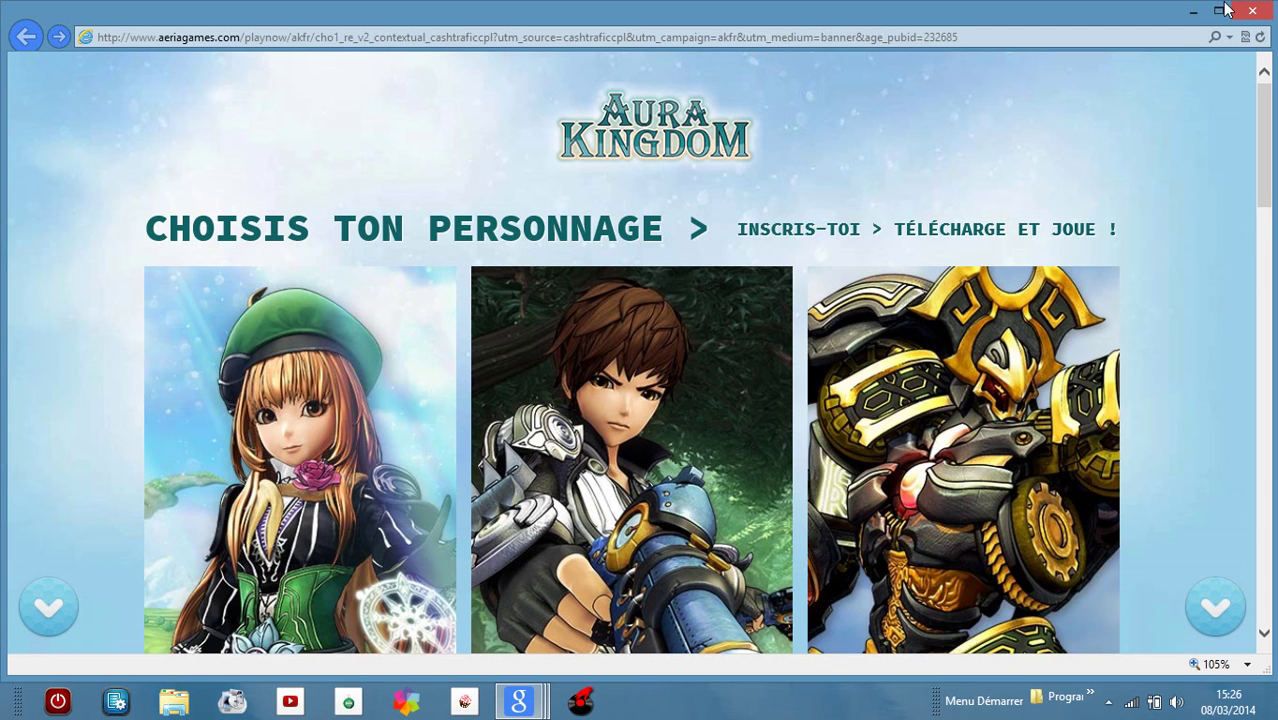
left_click(1252, 10)
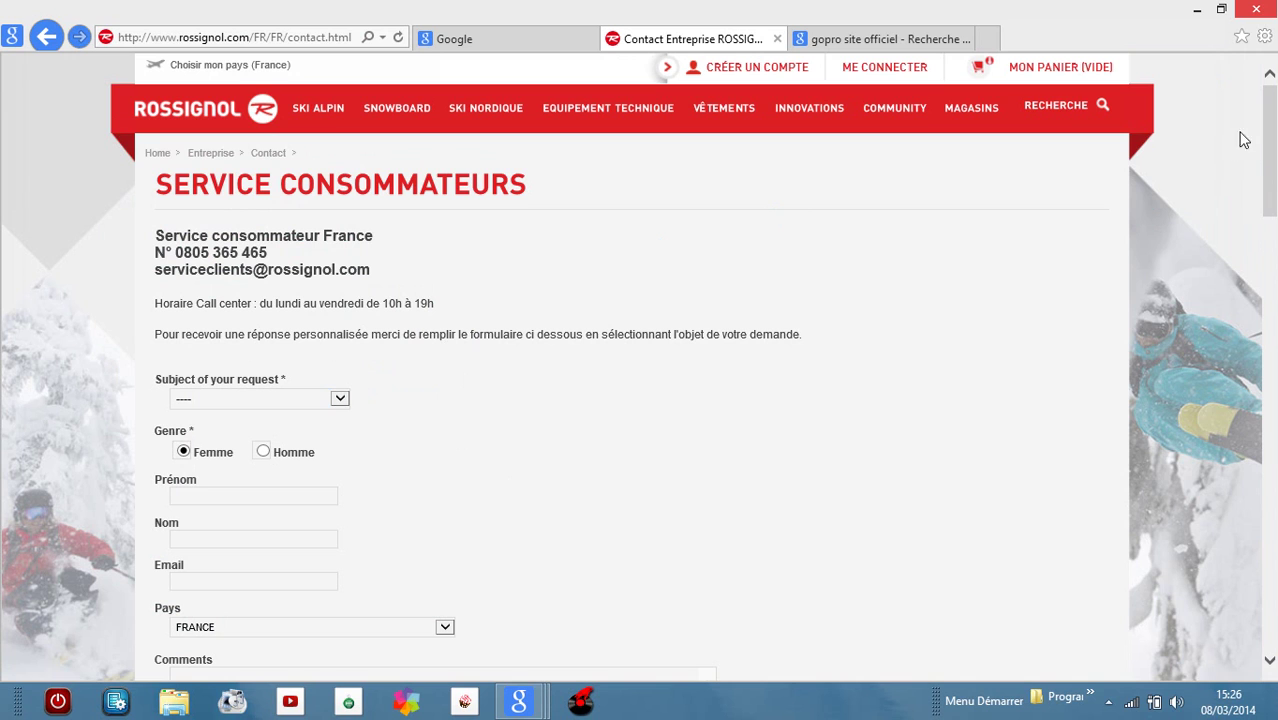
Set the subject of the request in the consumer service form to "Demande de stickers".
left_click(1273, 152)
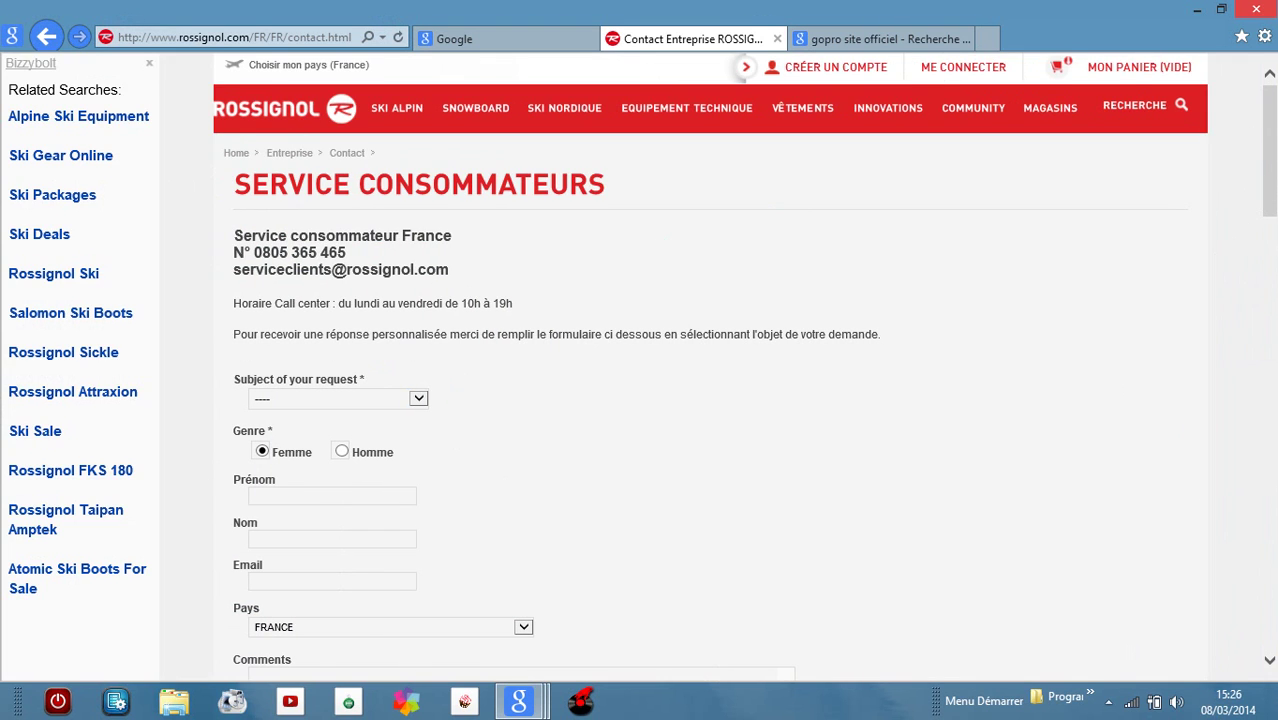
mouse_move(1268, 196)
left_mouse_down()
mouse_move(1273, 223)
mouse_move(1272, 209)
left_mouse_up()
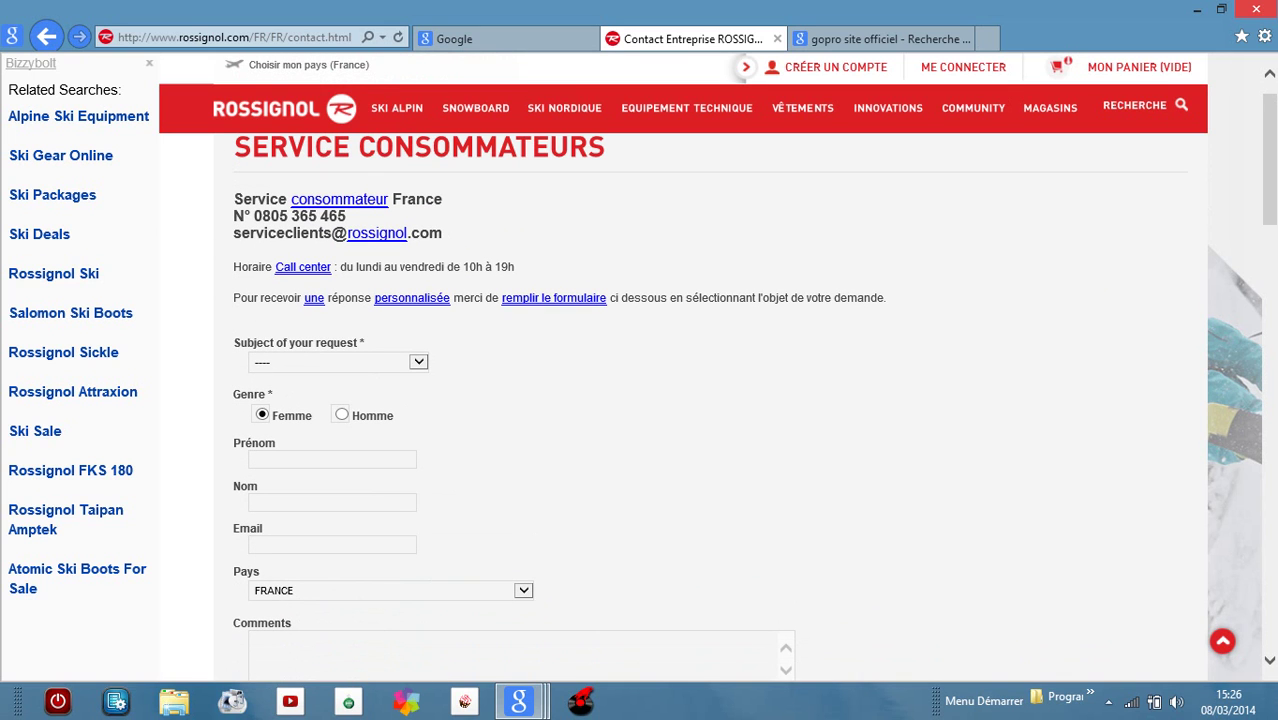
left_click(419, 363)
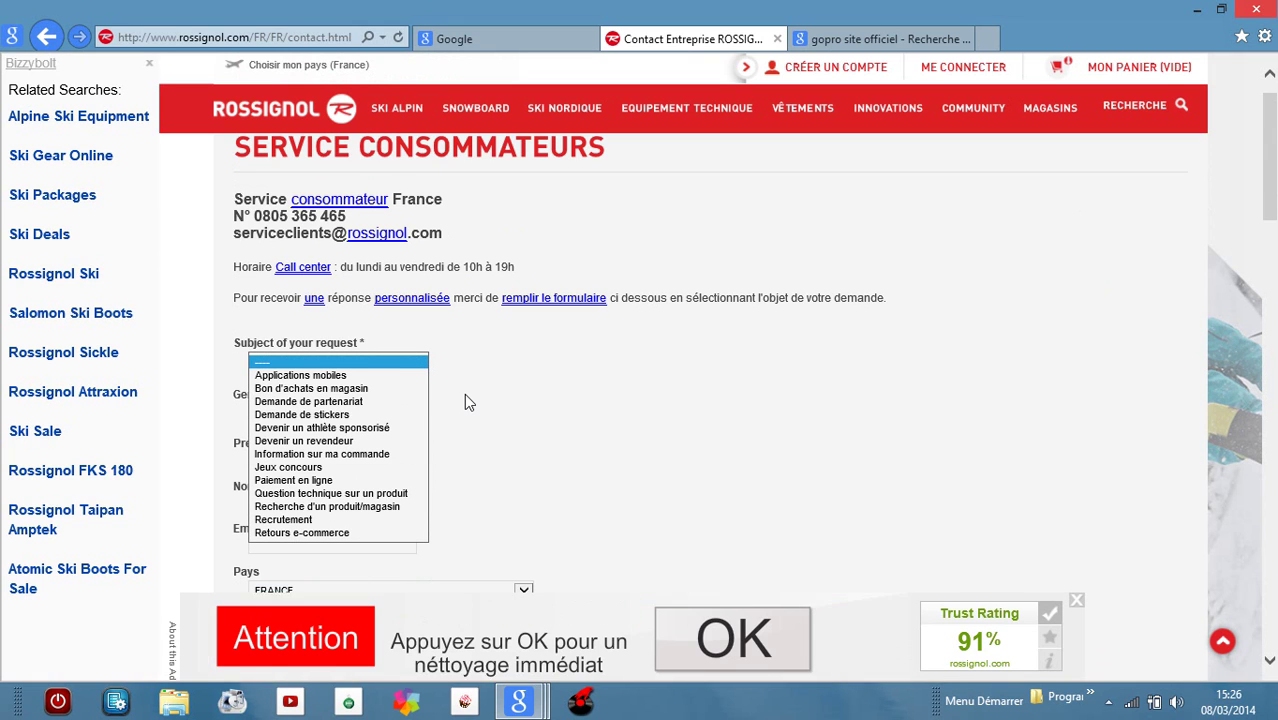
left_click(398, 416)
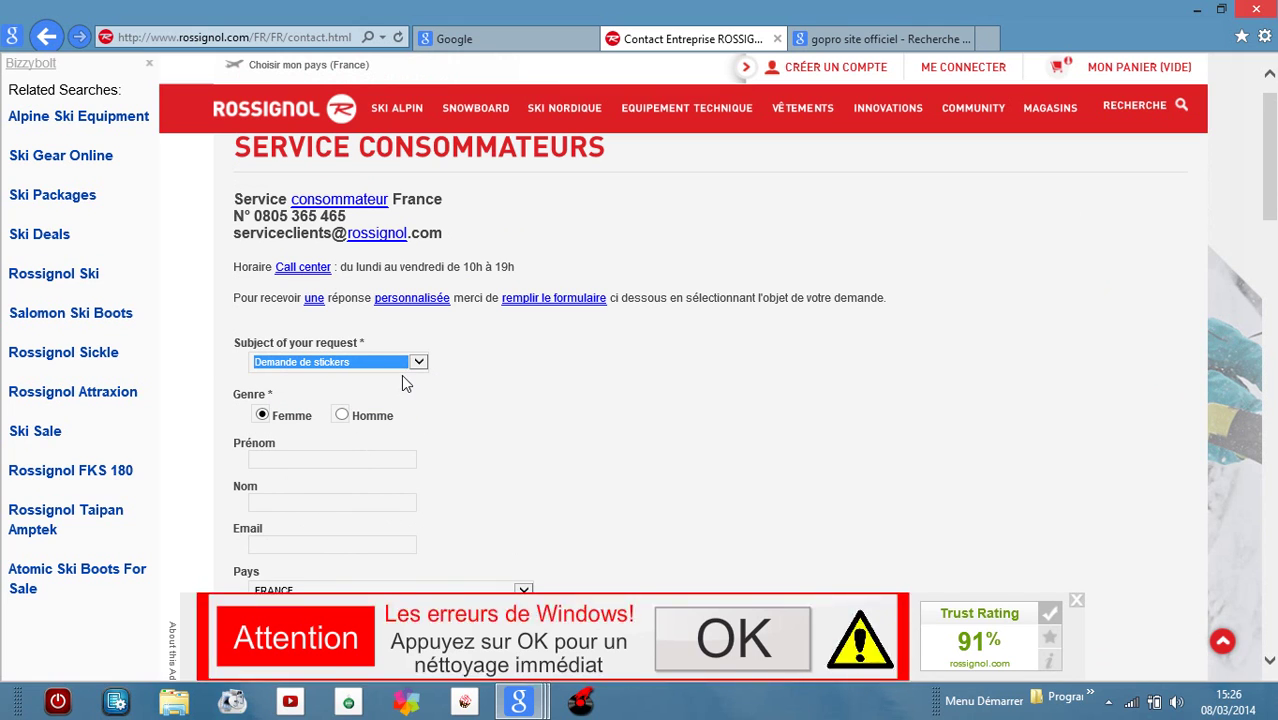
left_click(476, 404)
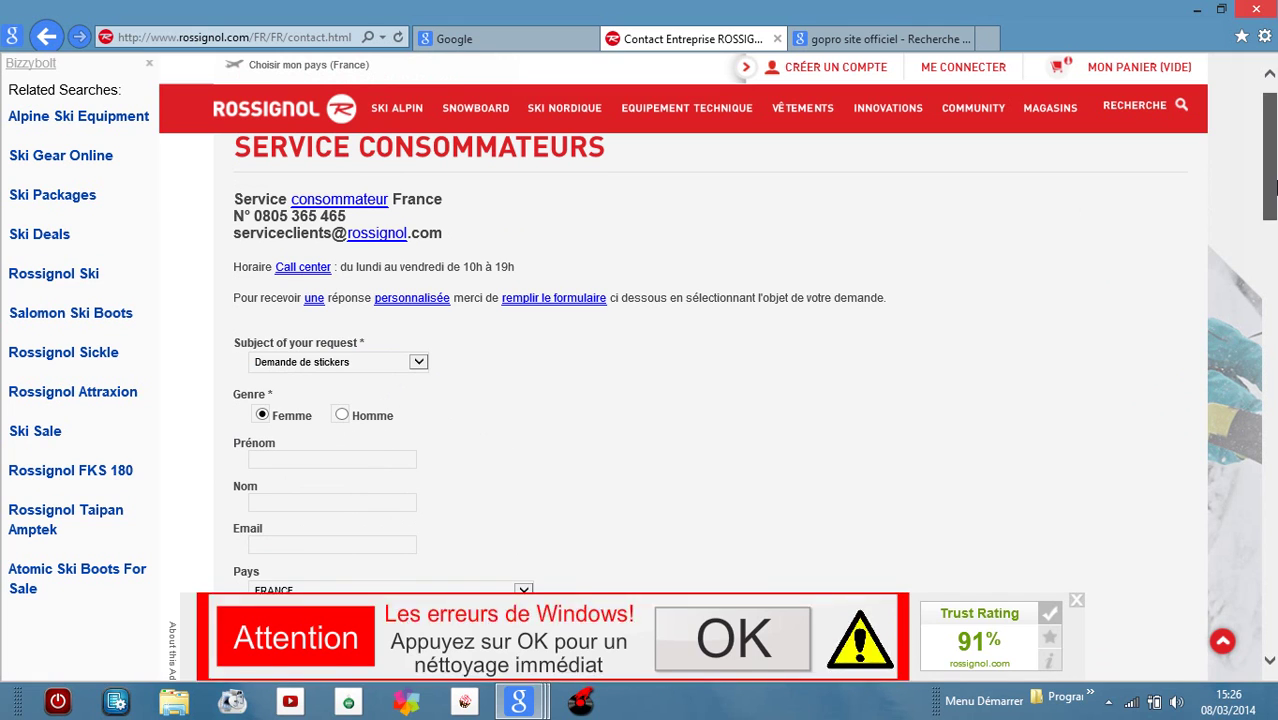
Examine the contact form's personal fields, captcha and company contact details below it, dismissing the advertising banner.
scroll(802, 334, "down", 3)
scroll(600, 300, "down", 1)
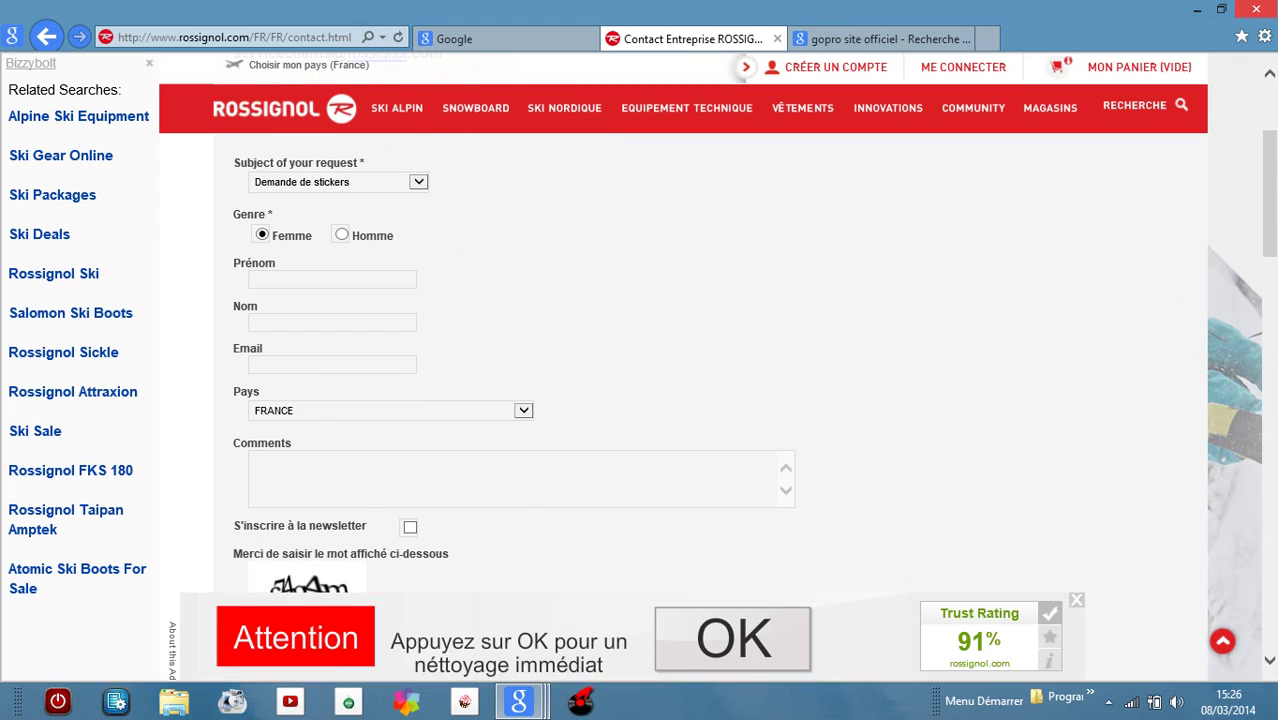
left_click(377, 280)
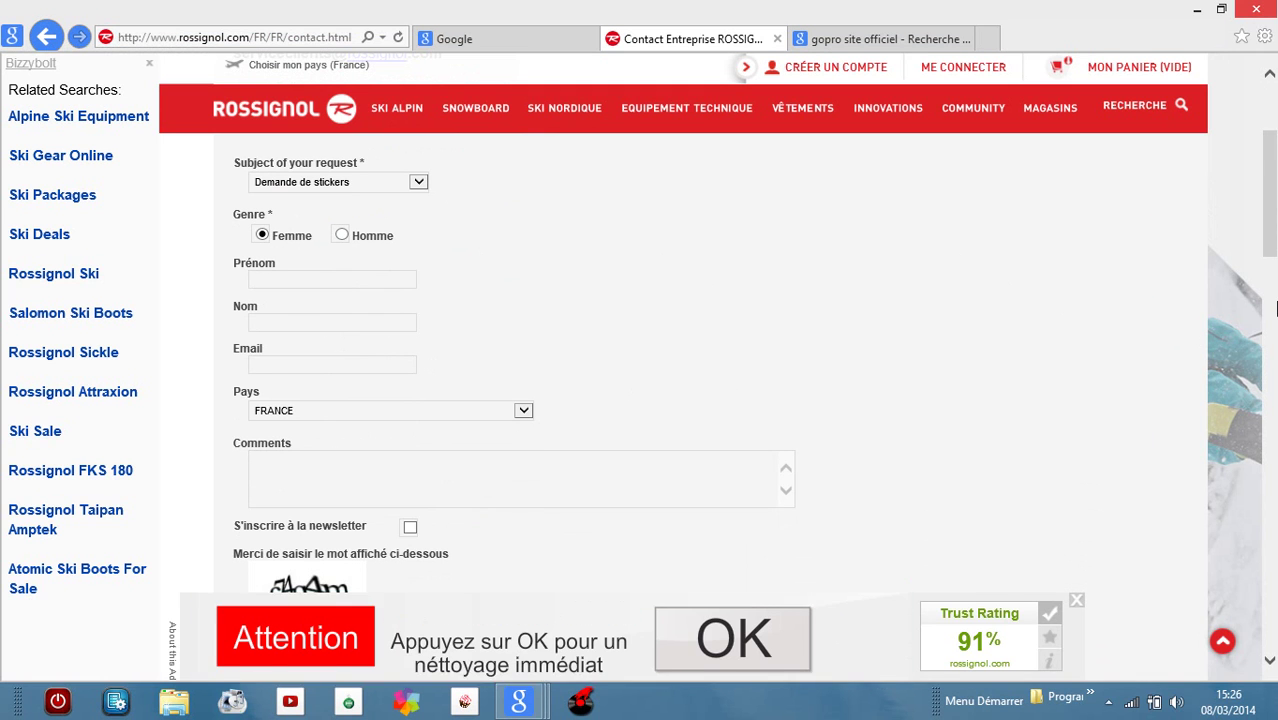
left_click(1272, 305)
scroll(1272, 250, "up", 5)
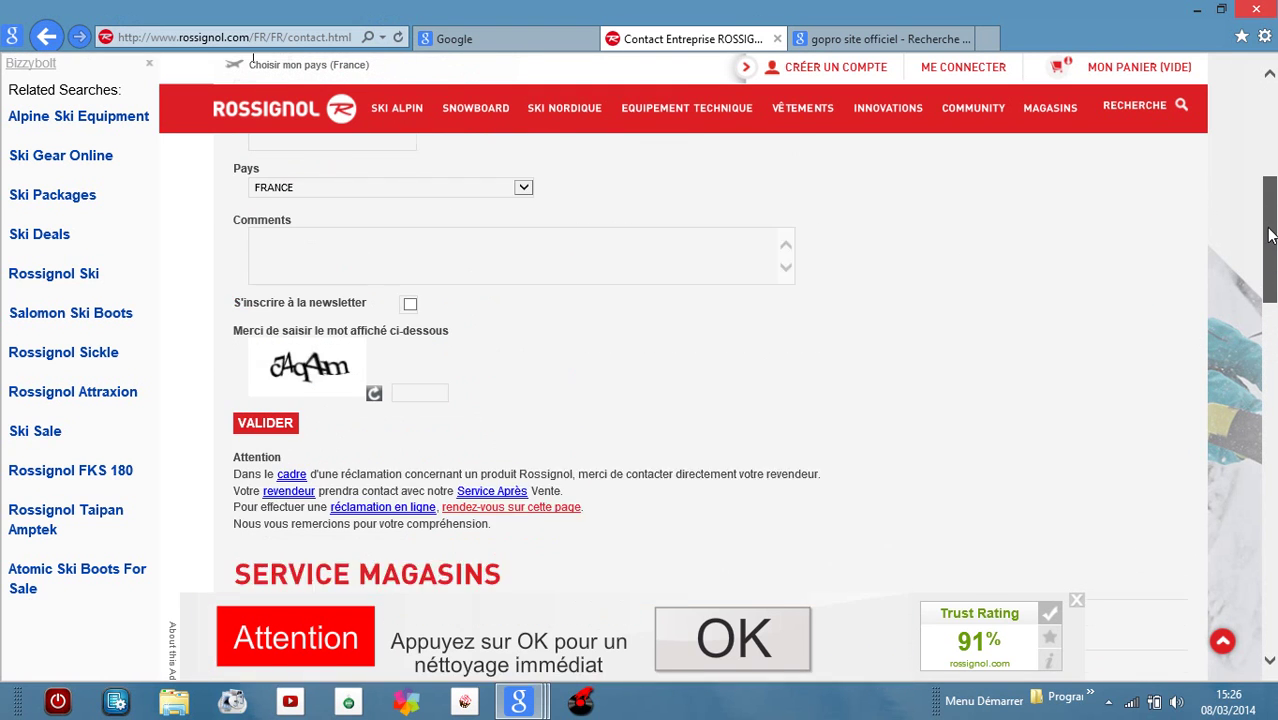
mouse_move(1272, 187)
left_mouse_down()
mouse_move(1272, 168)
mouse_move(1274, 203)
left_mouse_up()
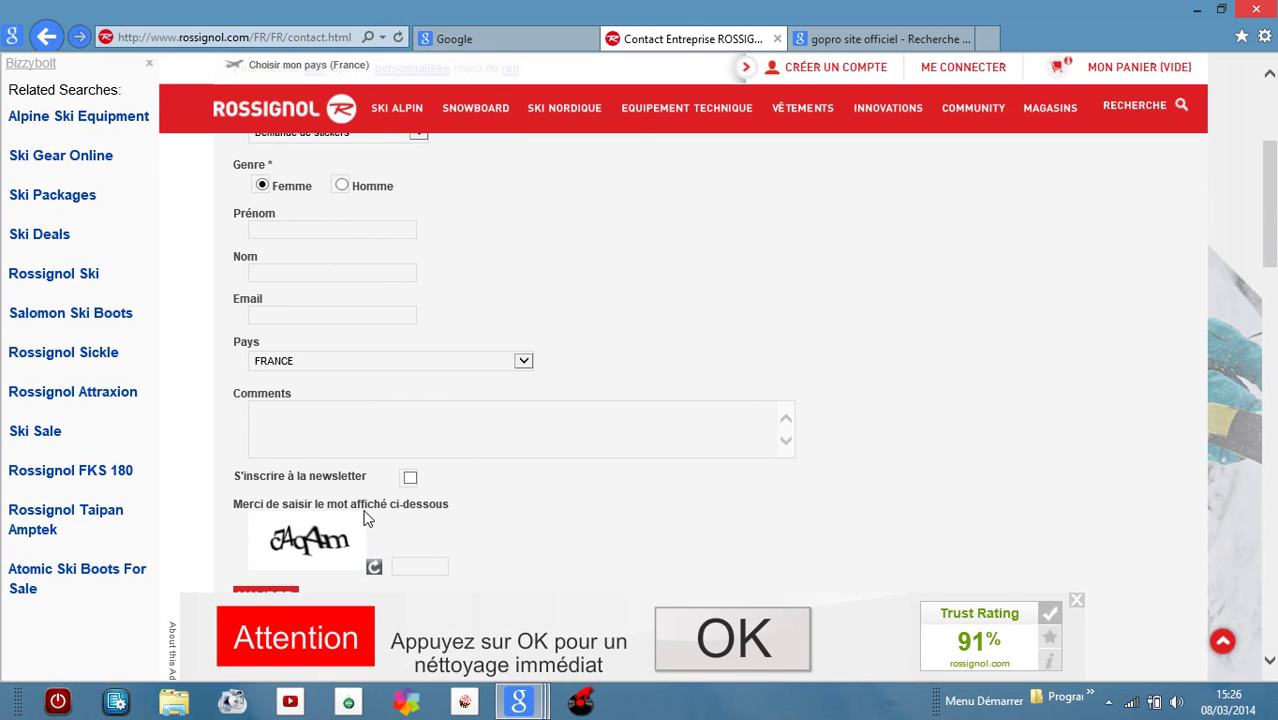
left_click(1076, 600)
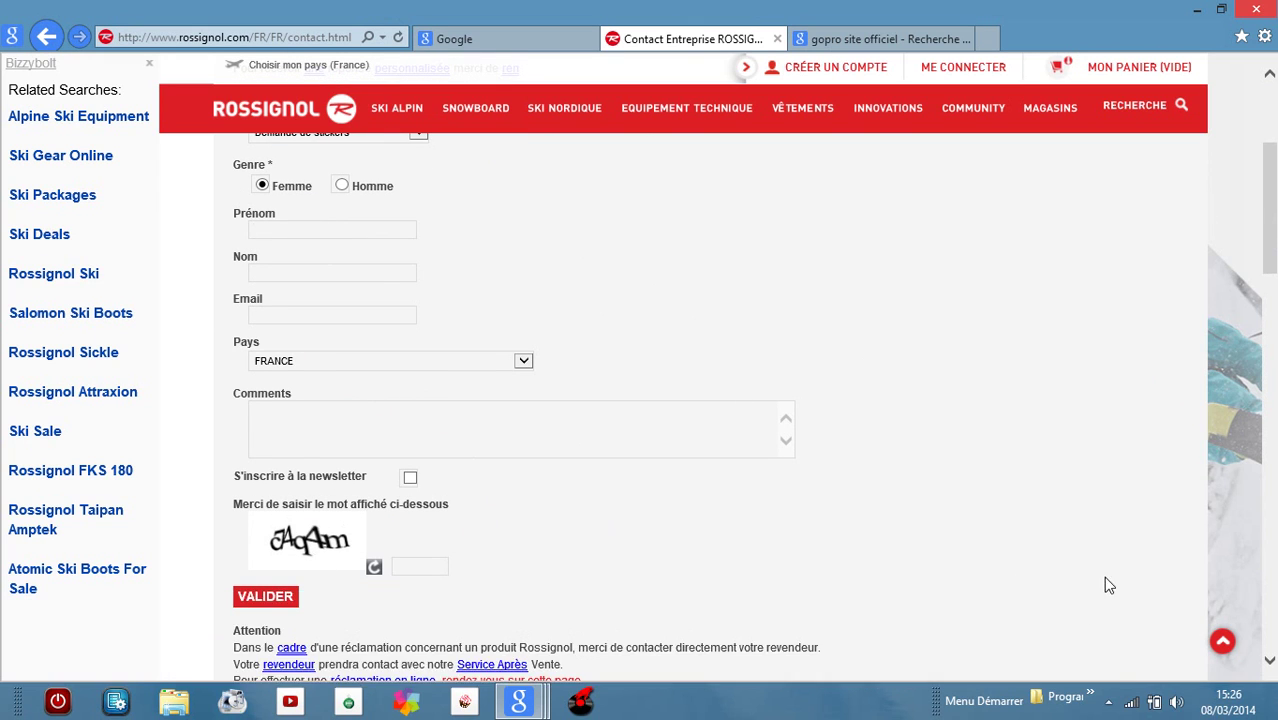
scroll(1250, 400, "down", 2)
scroll(1274, 347, "down", 4)
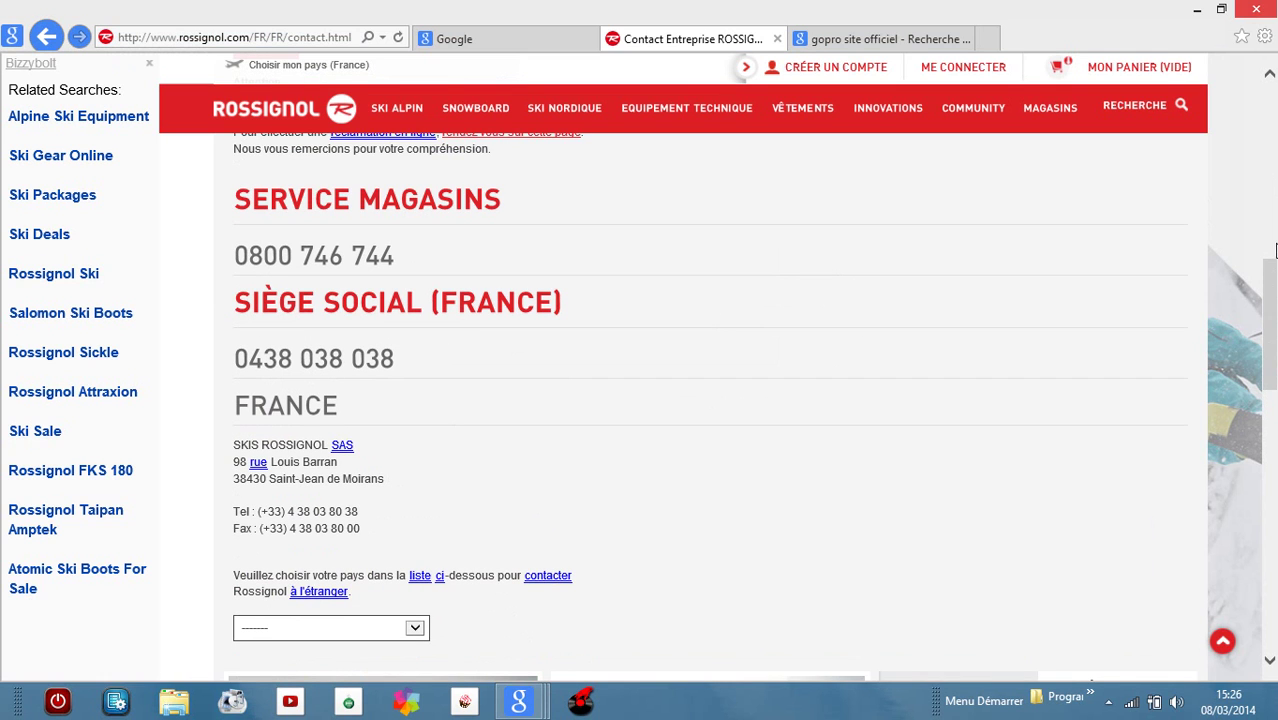
scroll(1274, 250, "up", 6)
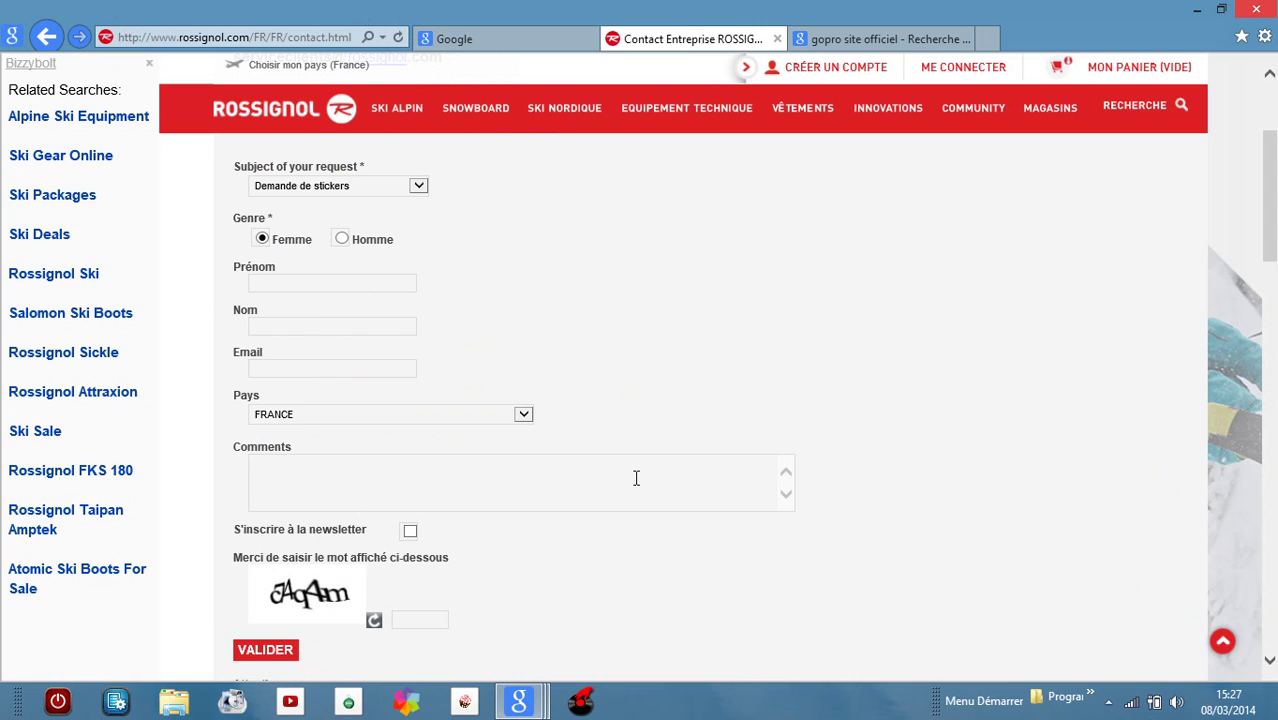
Write "bonjour" in the comments and, on a new line, "je suis fan de votre marque et je voudrais avoir de stickers pour sponsoriser mon matériel sportif".
type("bonjour")
key("Return")
type("je suis")
type("fan de votre marque ")
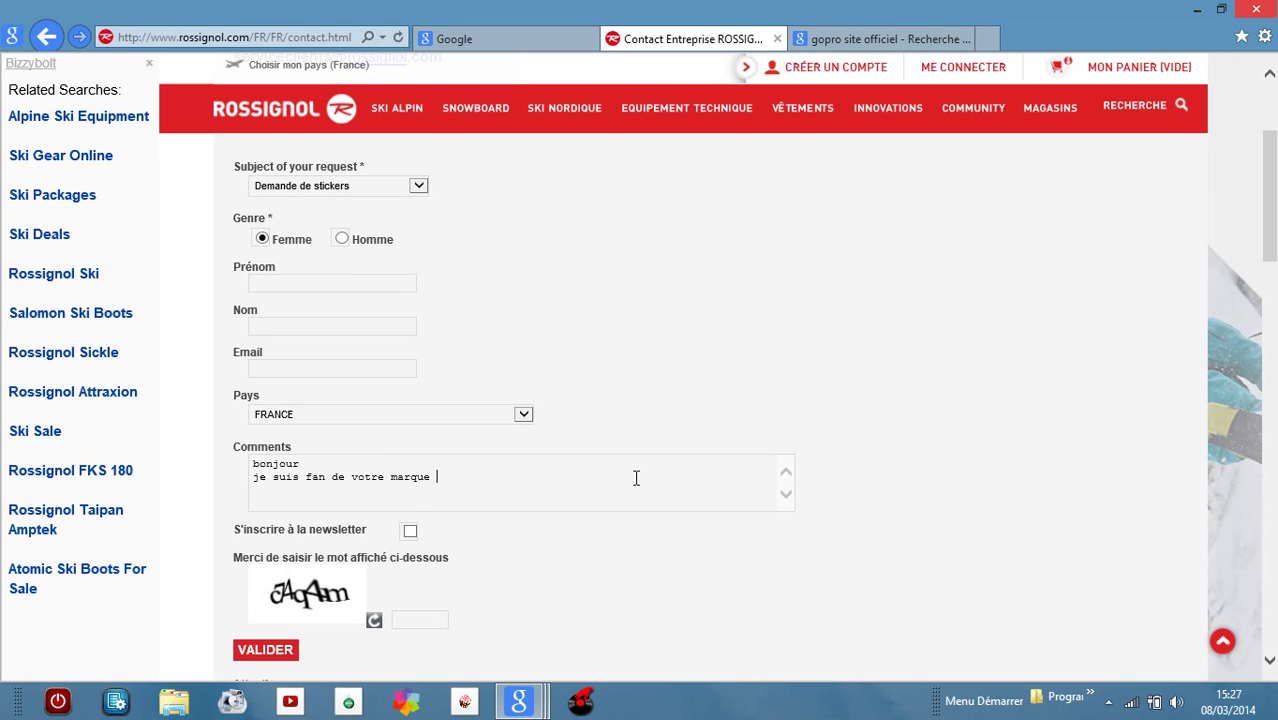
type("et je voudrais avoir de stickers pour spo")
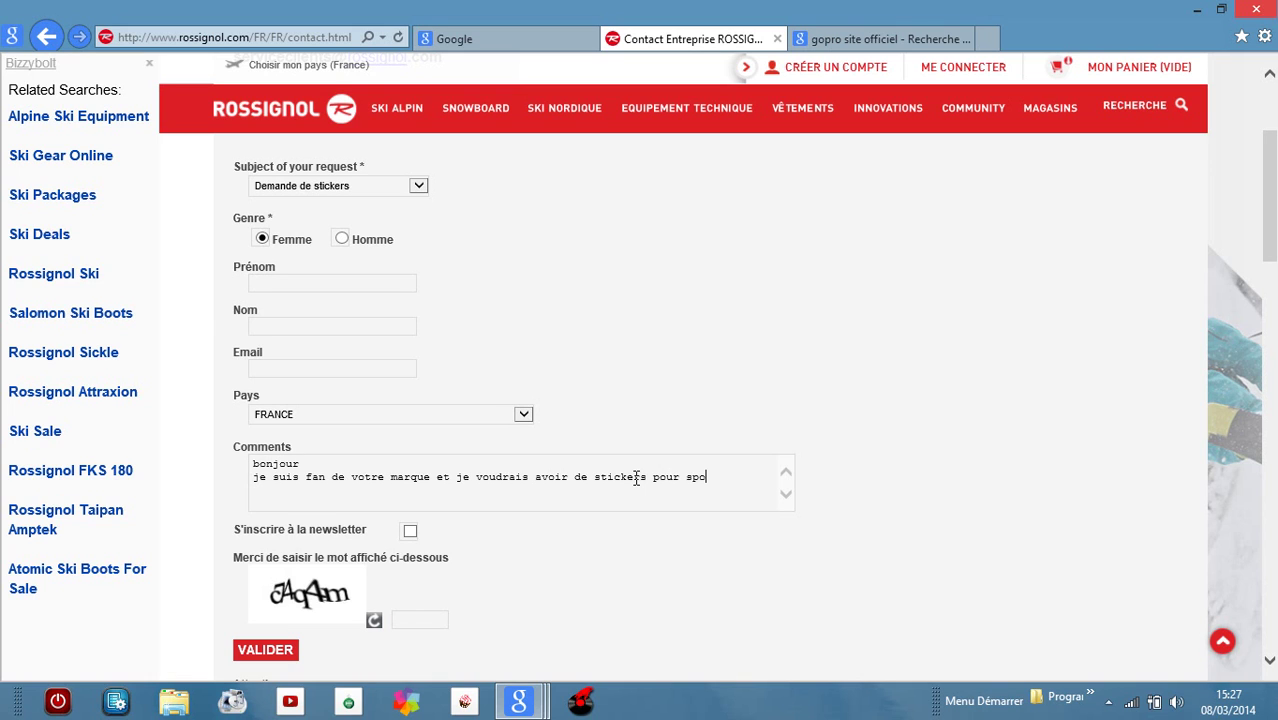
type("nsoriser mon matériel sportif")
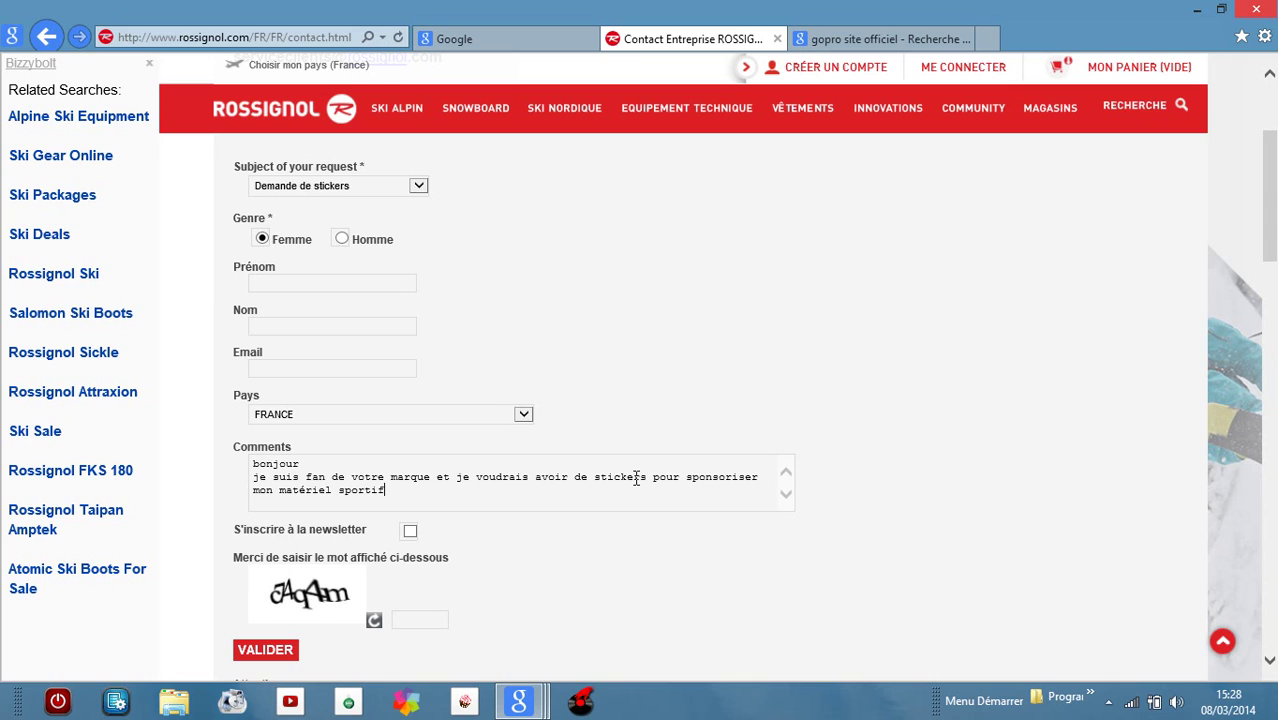
End the comment's sentence with a period and add "merci" after a blank line, leaving space below it.
type(".")
key("Return")
type("mer")
key("BackSpace")
key("BackSpace")
key("BackSpace")
key("Return")
type("rci")
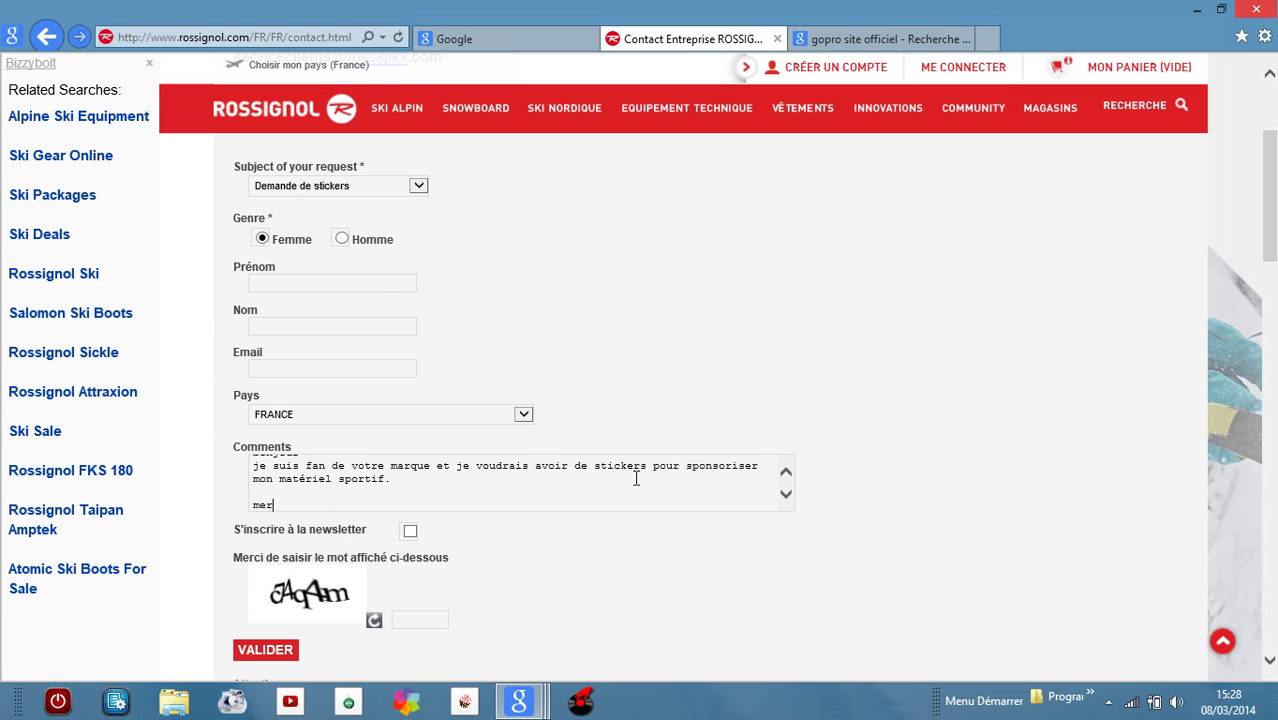
key("Return")
key("Return")
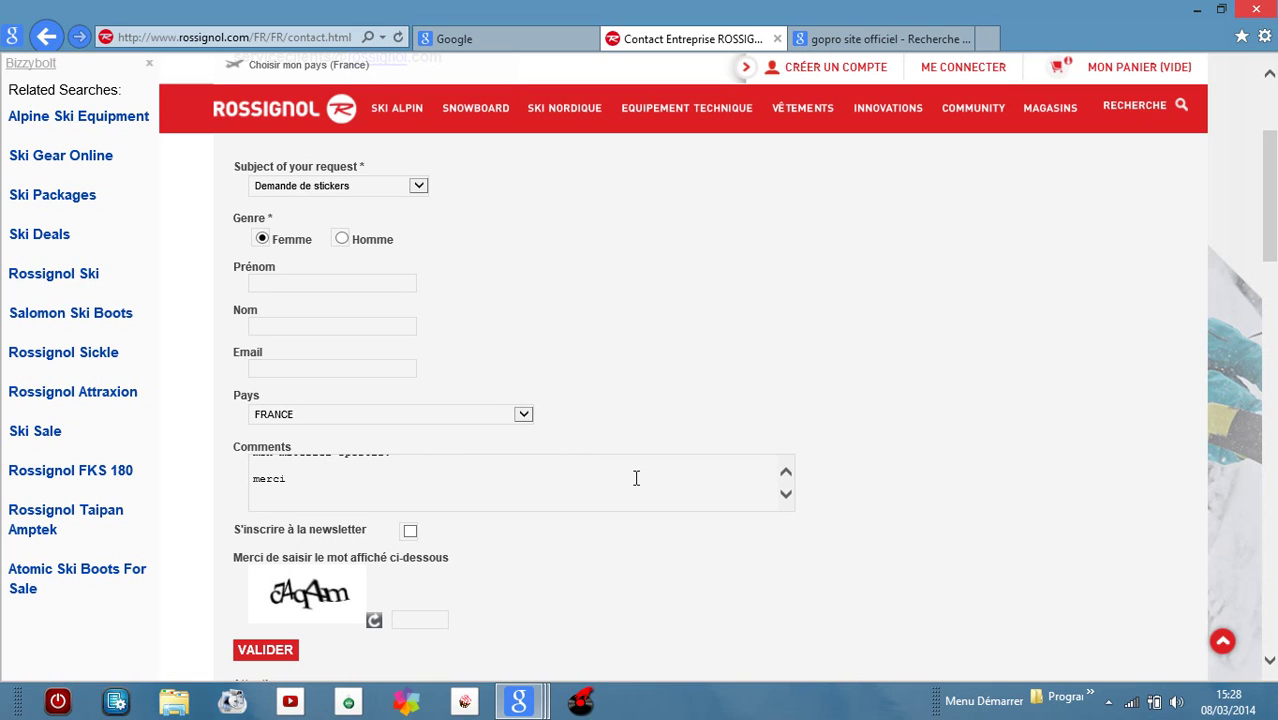
Add the placeholder lines "prenom nom", "adresse", "région" and "pays" as the closing block of the comment.
type("prenom nom")
key("Return")
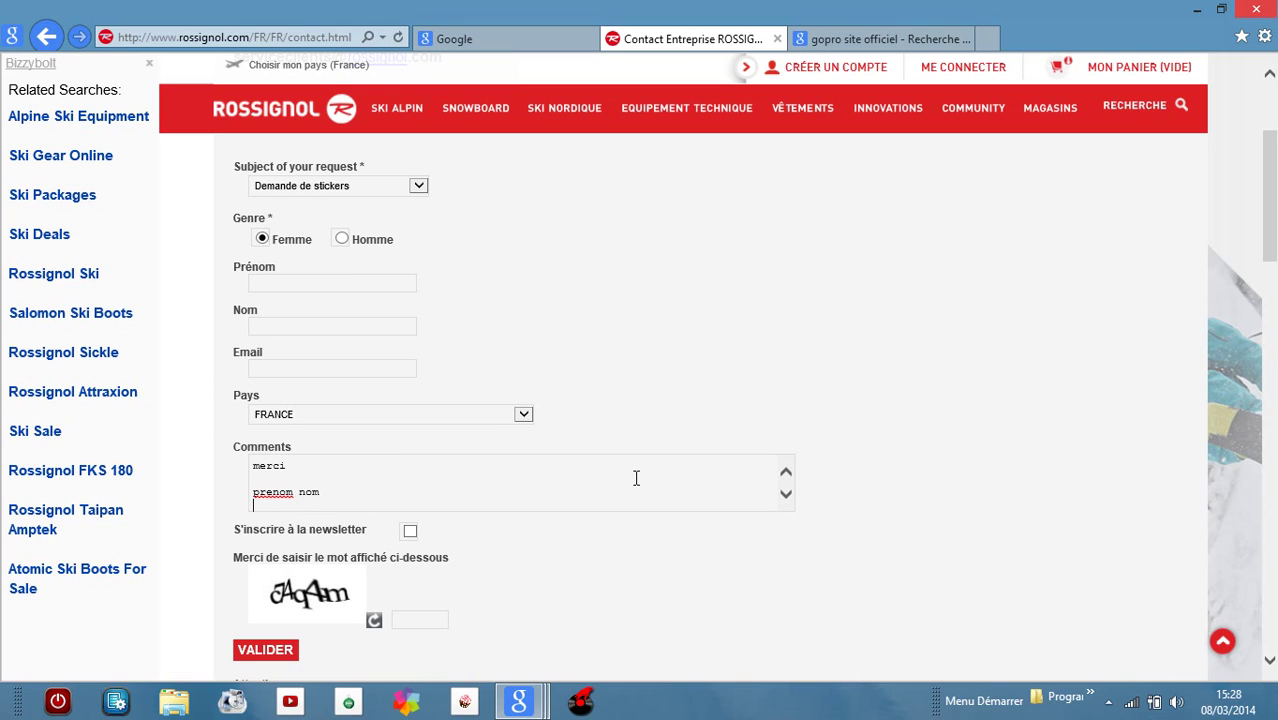
type("adresse")
key("Return")
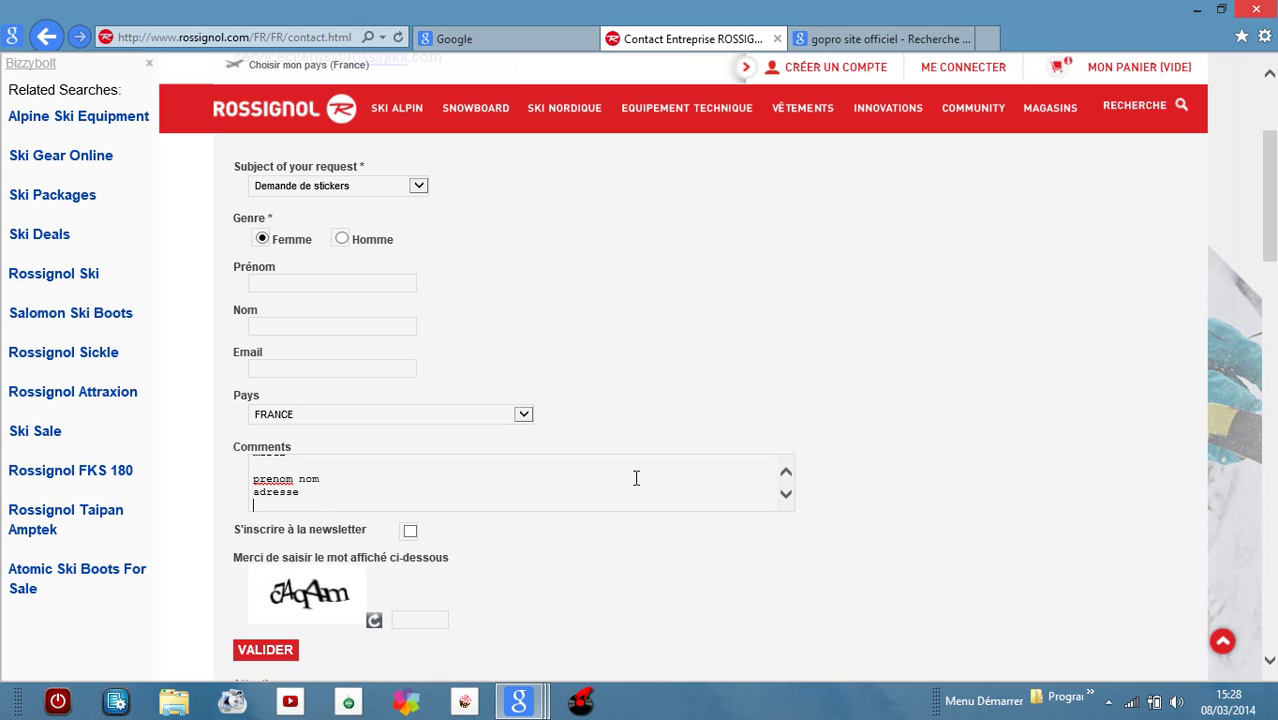
type("région")
key("Return")
type("pays")
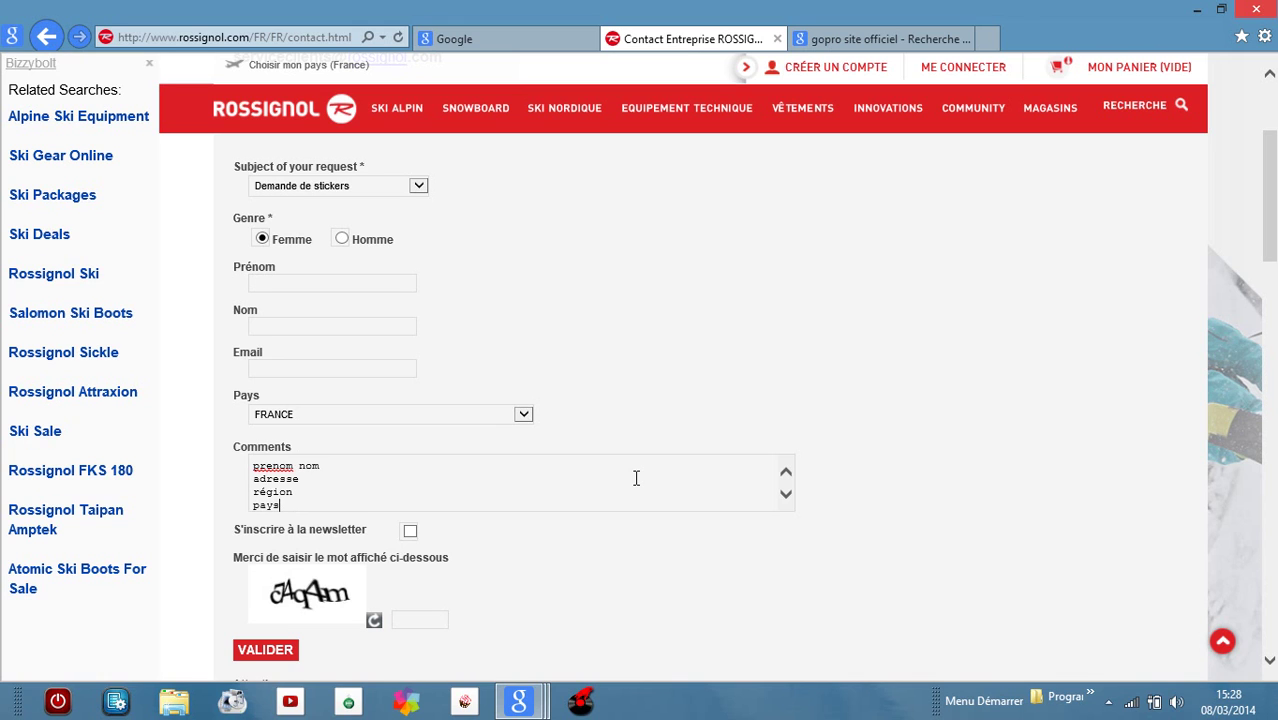
Review the form's captcha and submission area, and highlight the whole comment text.
left_click_drag(1270, 200, 1272, 248)
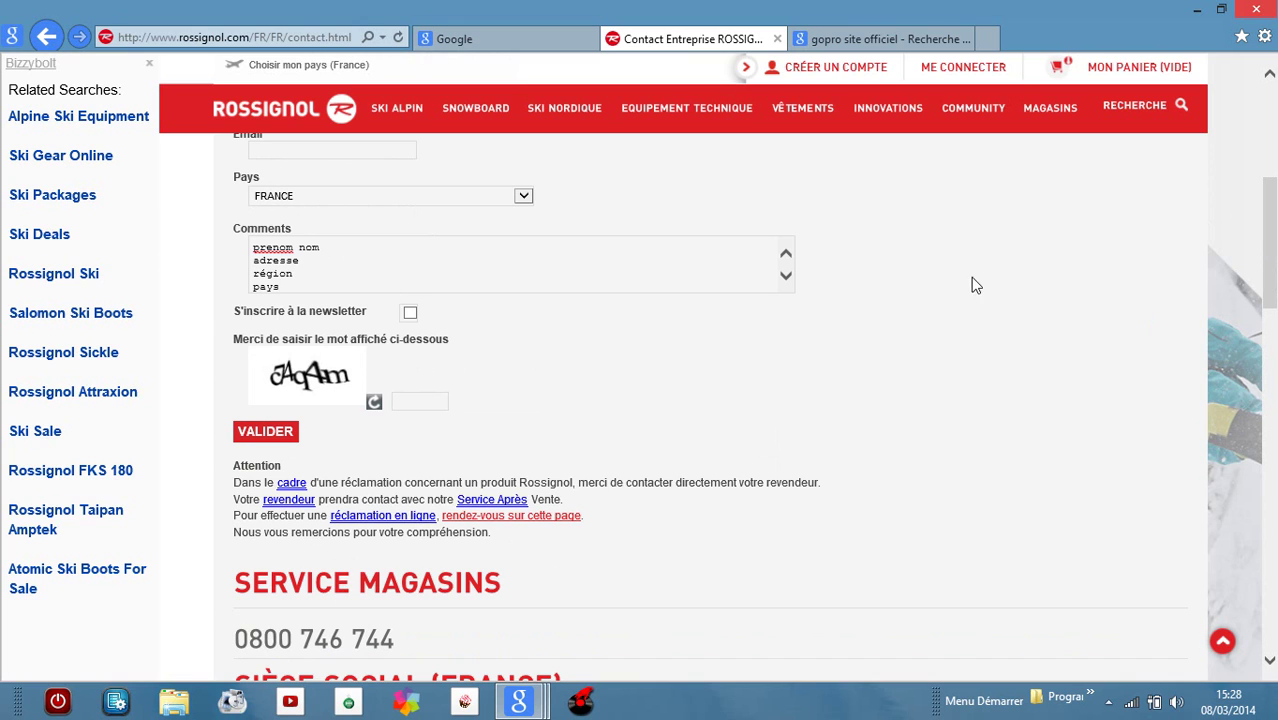
left_click(331, 509)
left_click_drag(1263, 316, 1274, 250)
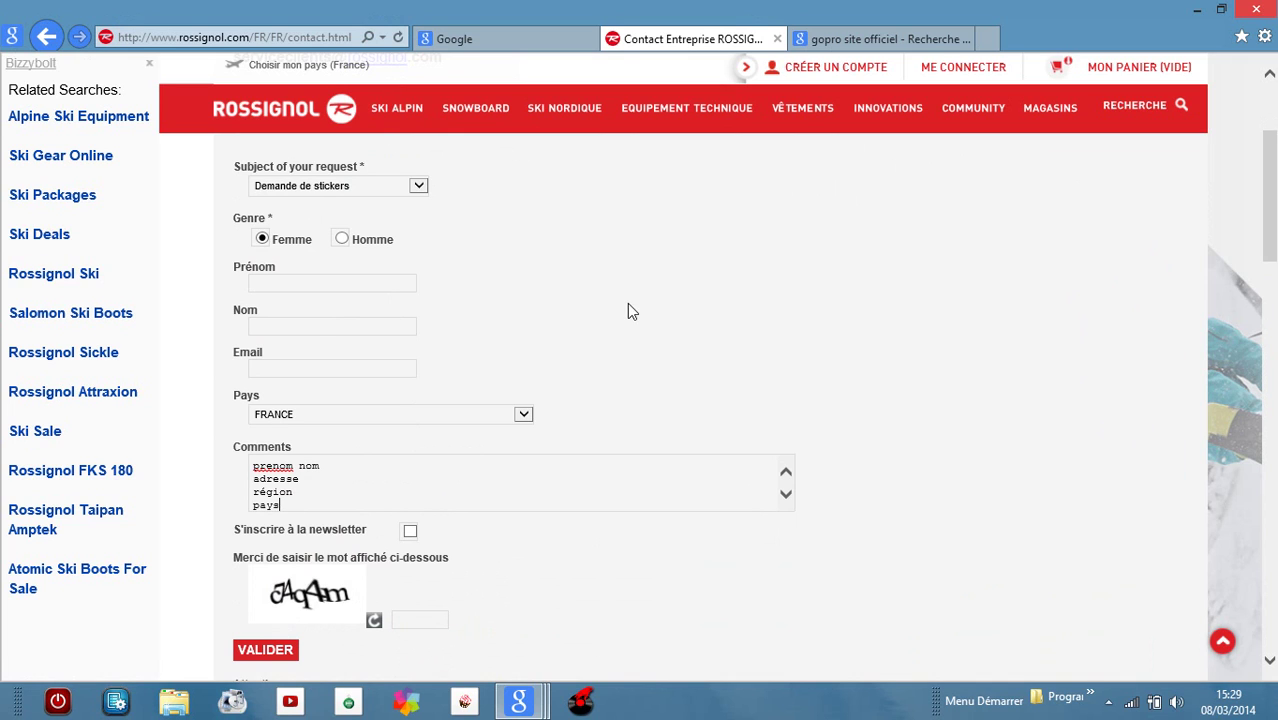
key("ctrl+a")
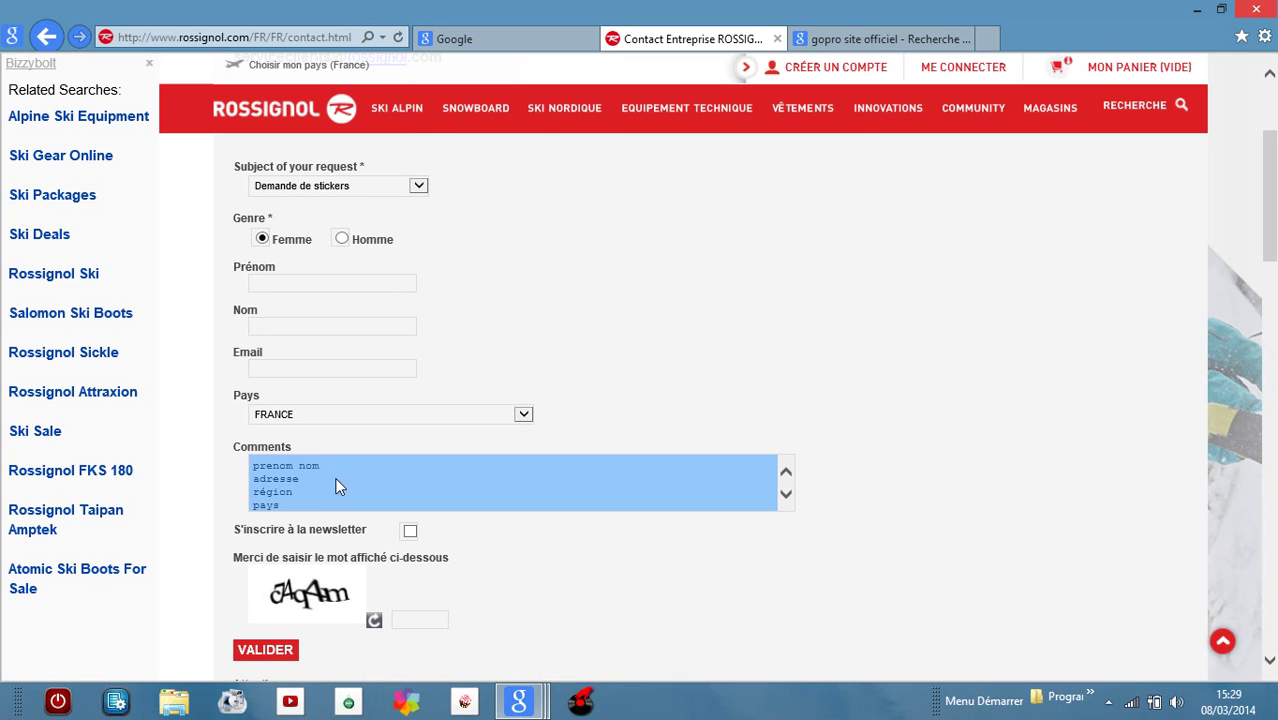
left_click(757, 355)
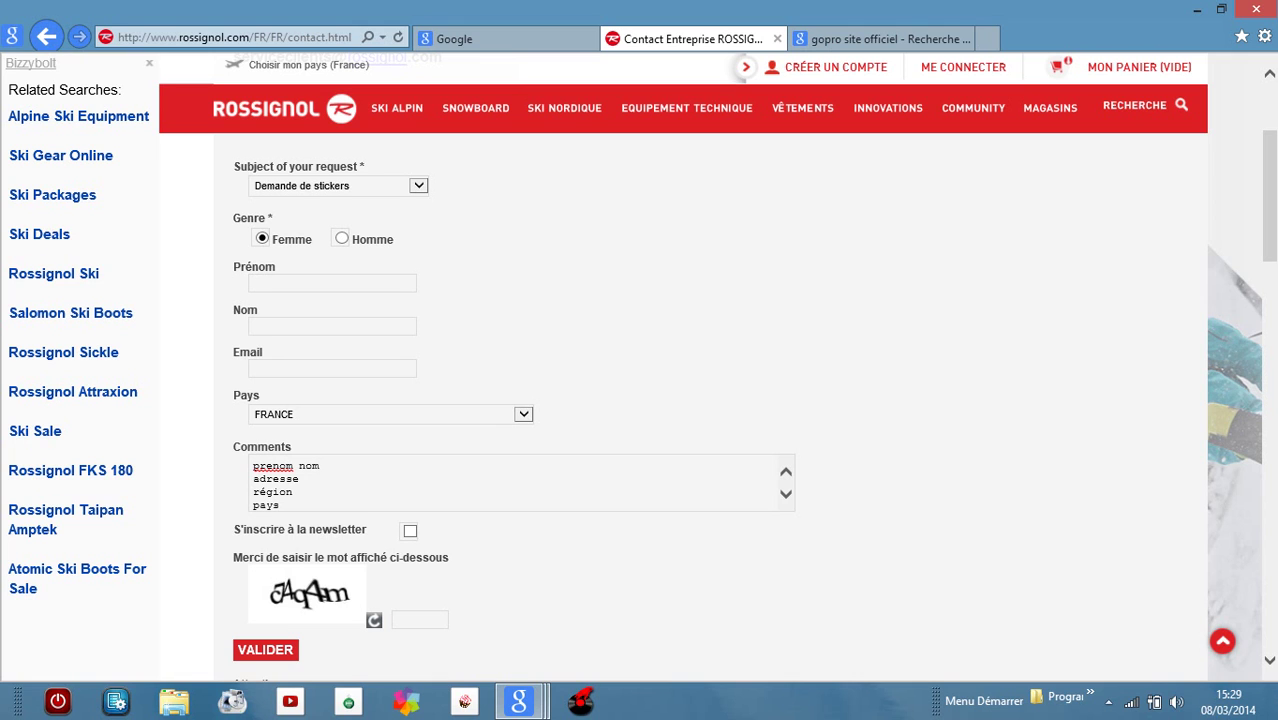
Open the official GoPro website from the "gopro site officiel" search results and go to its Assistance page.
left_click(808, 44)
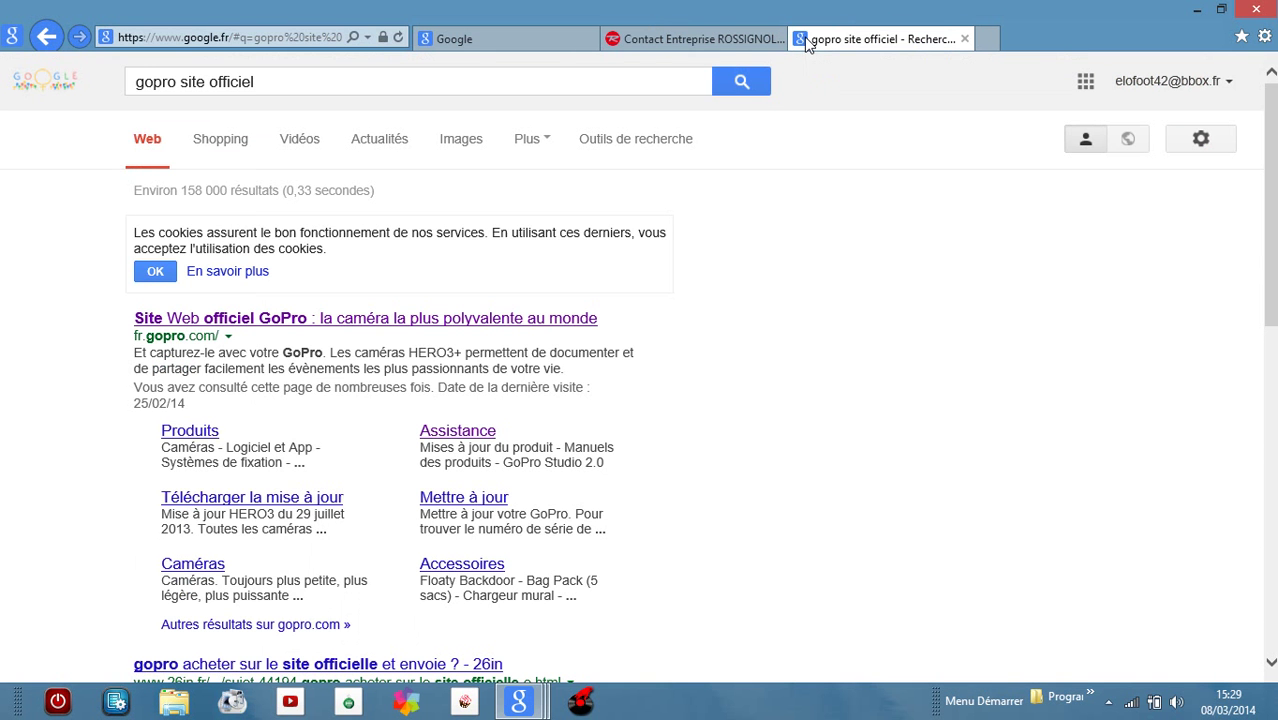
left_click(318, 320)
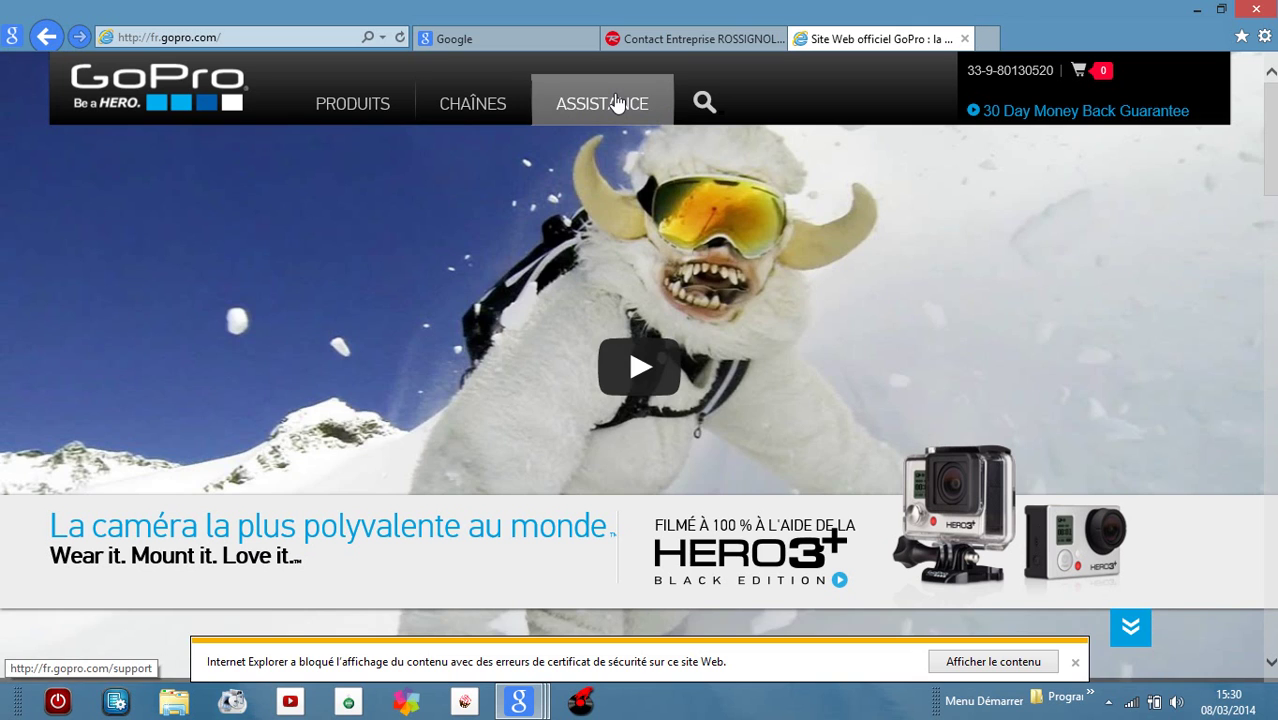
left_click(617, 104)
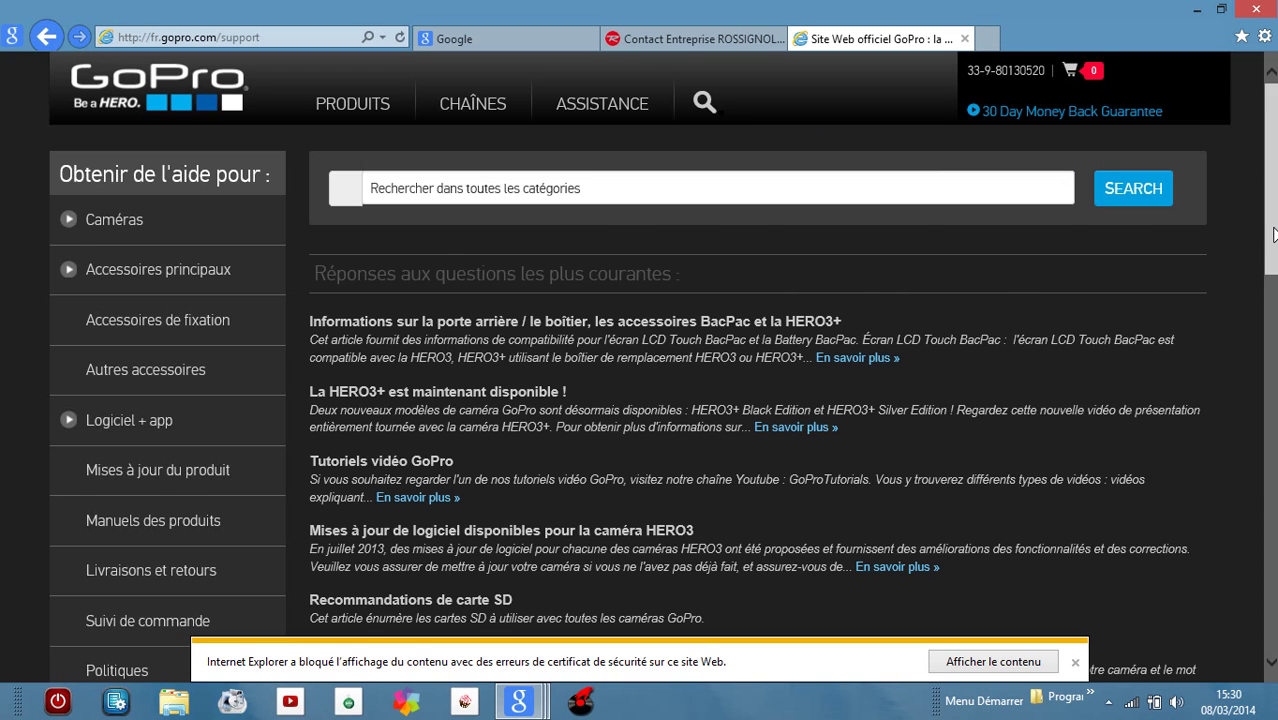
scroll(1262, 227, "down", 1)
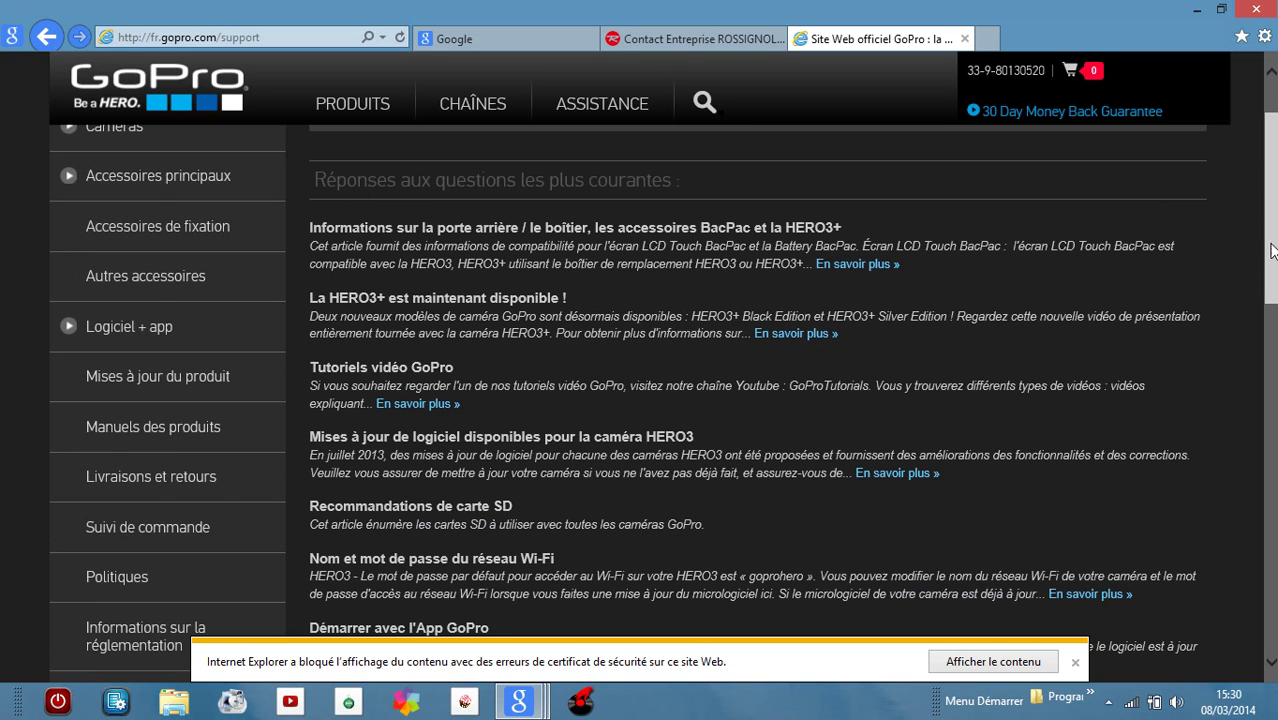
Dismiss the advertising pop-up and follow the "Envoyer" link of the "Contactez-nous" section on GoPro's support page.
scroll(1270, 260, "down", 1)
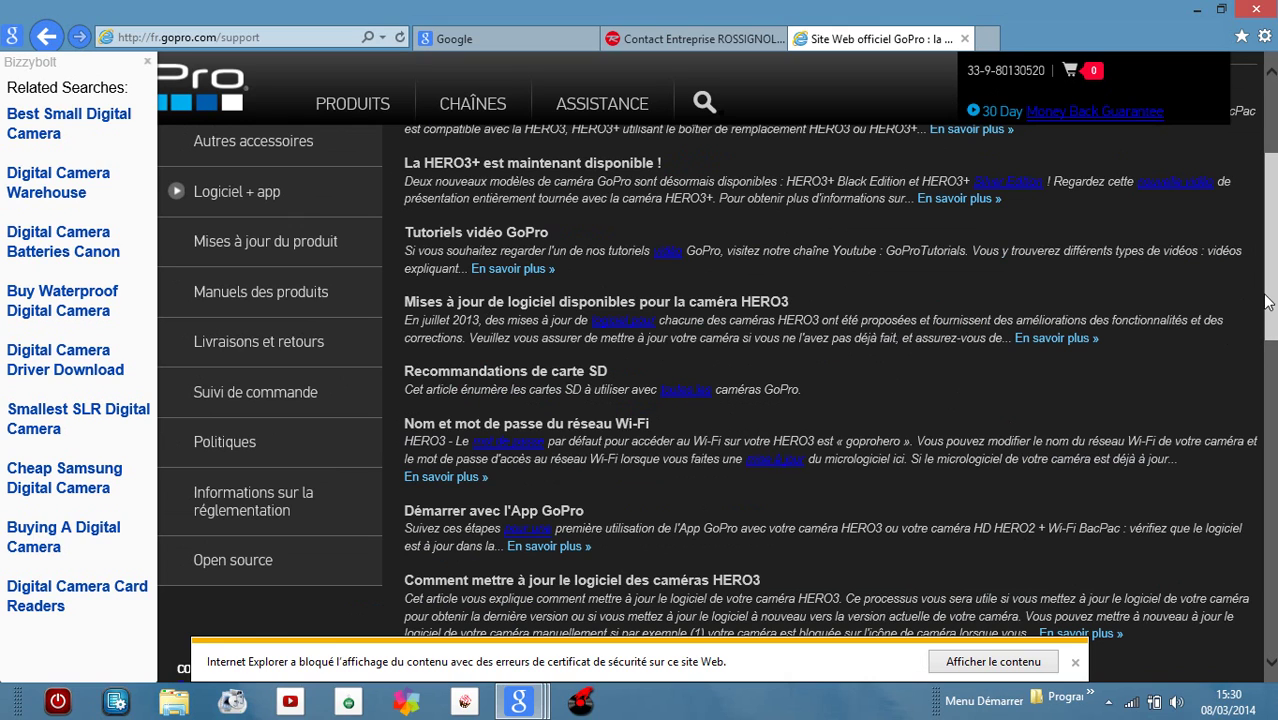
left_click_drag(1270, 305, 1273, 406)
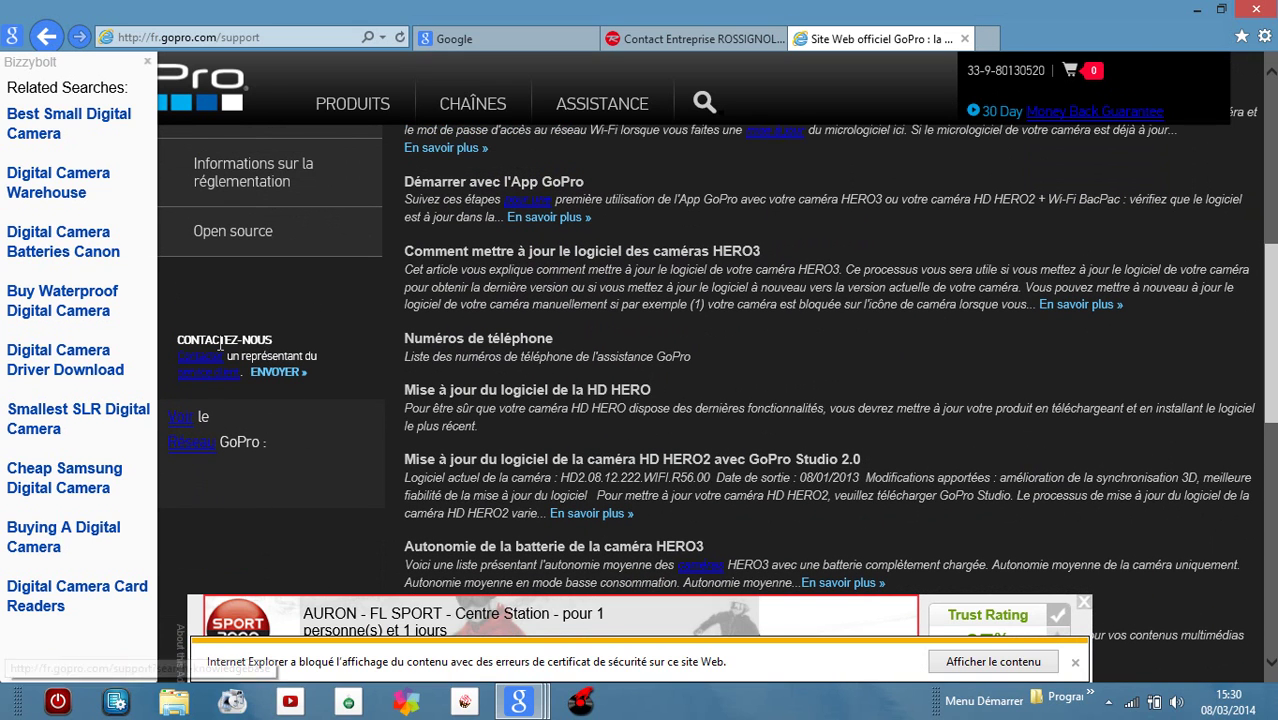
mouse_move(238, 377)
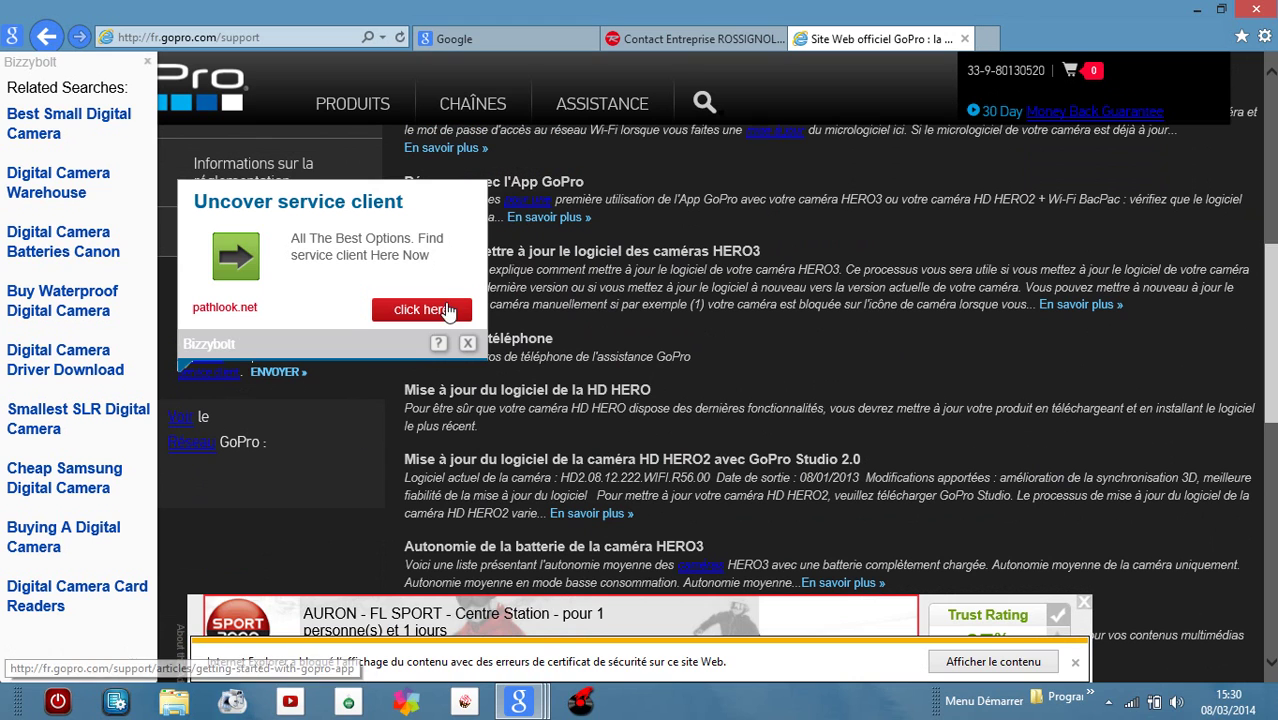
left_click(467, 344)
left_click(278, 375)
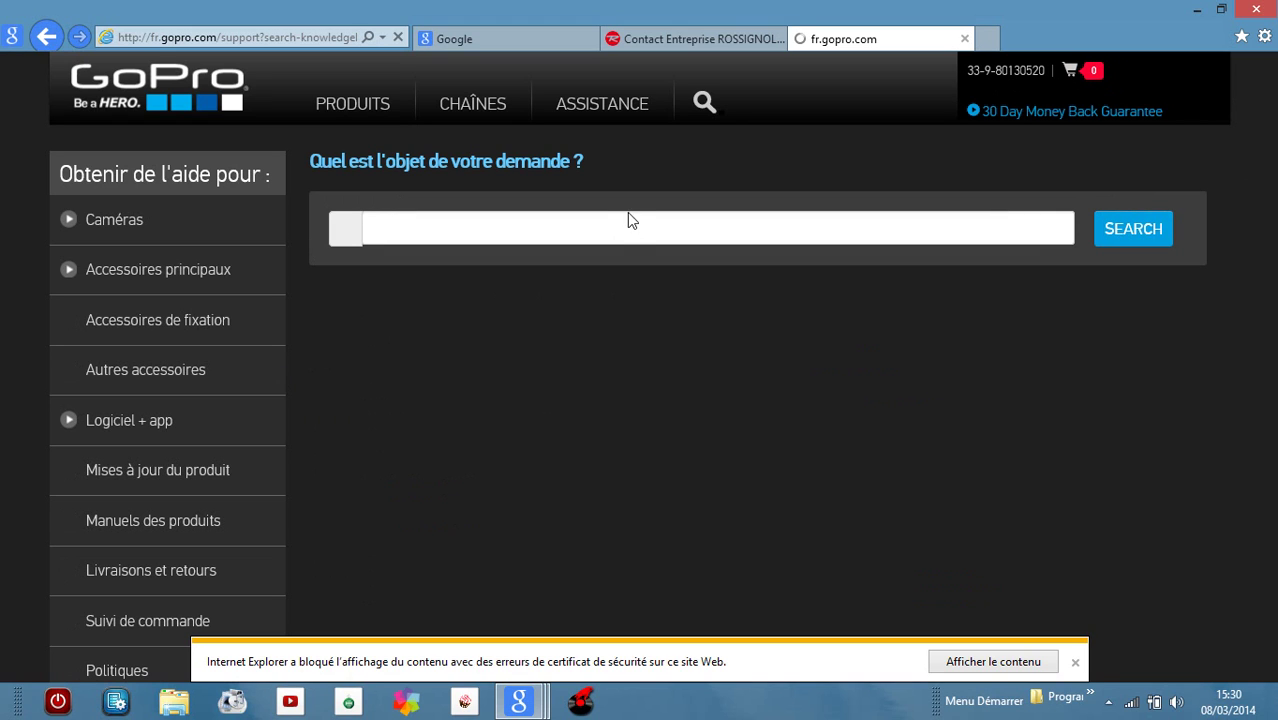
Search the GoPro support articles for "stickers" as the subject of the request.
left_click(620, 218)
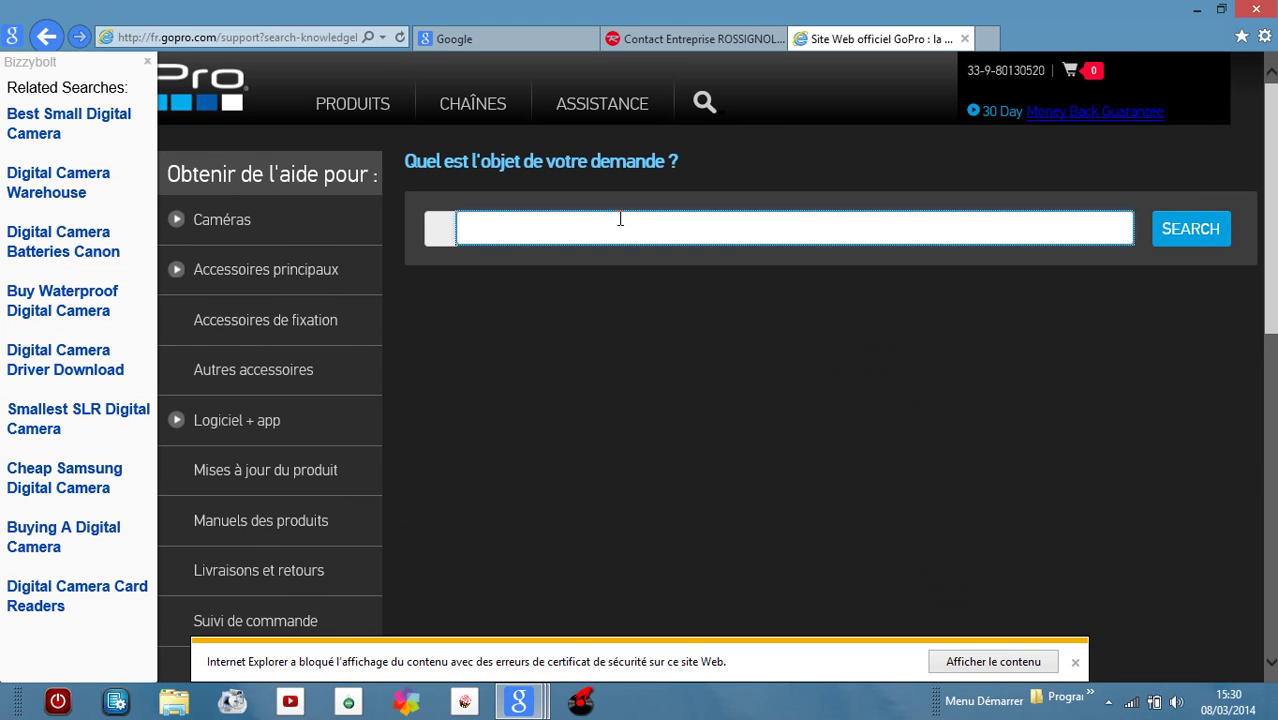
type("sticker")
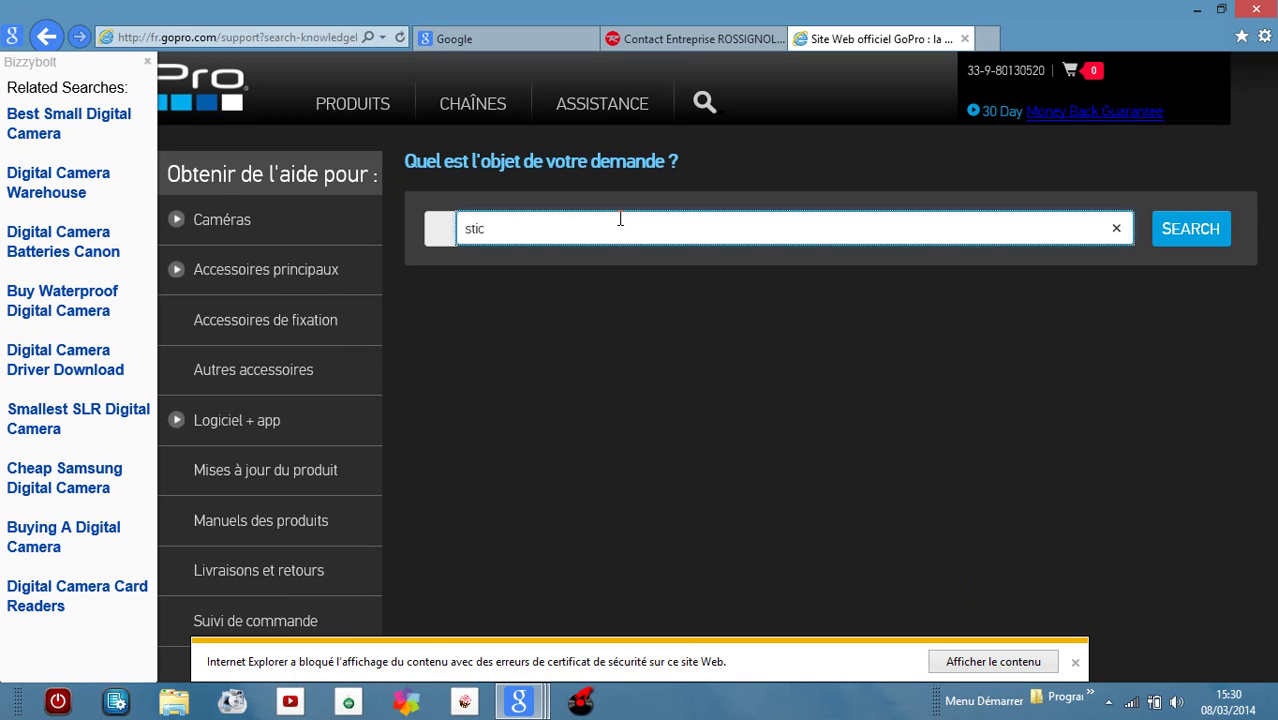
type("s")
key("Return")
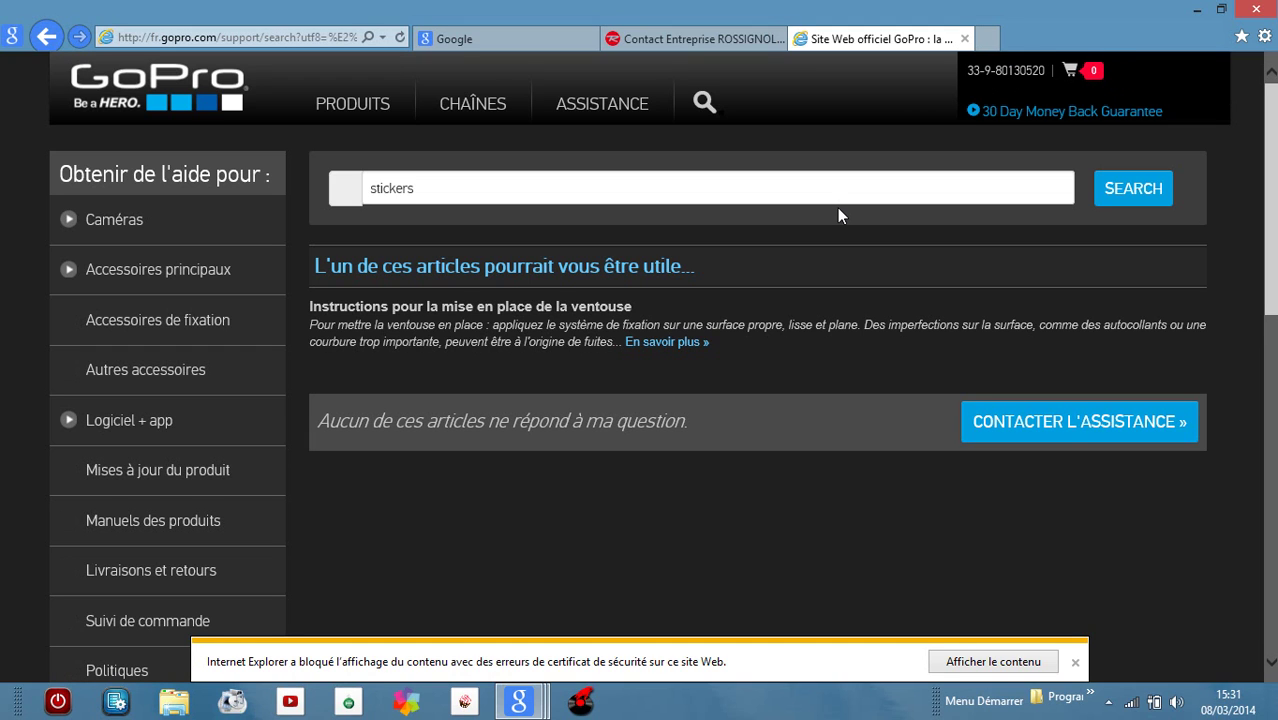
Choose to contact GoPro's assistance from the search results and review the fields of the e-mail assistance form.
left_click(827, 186)
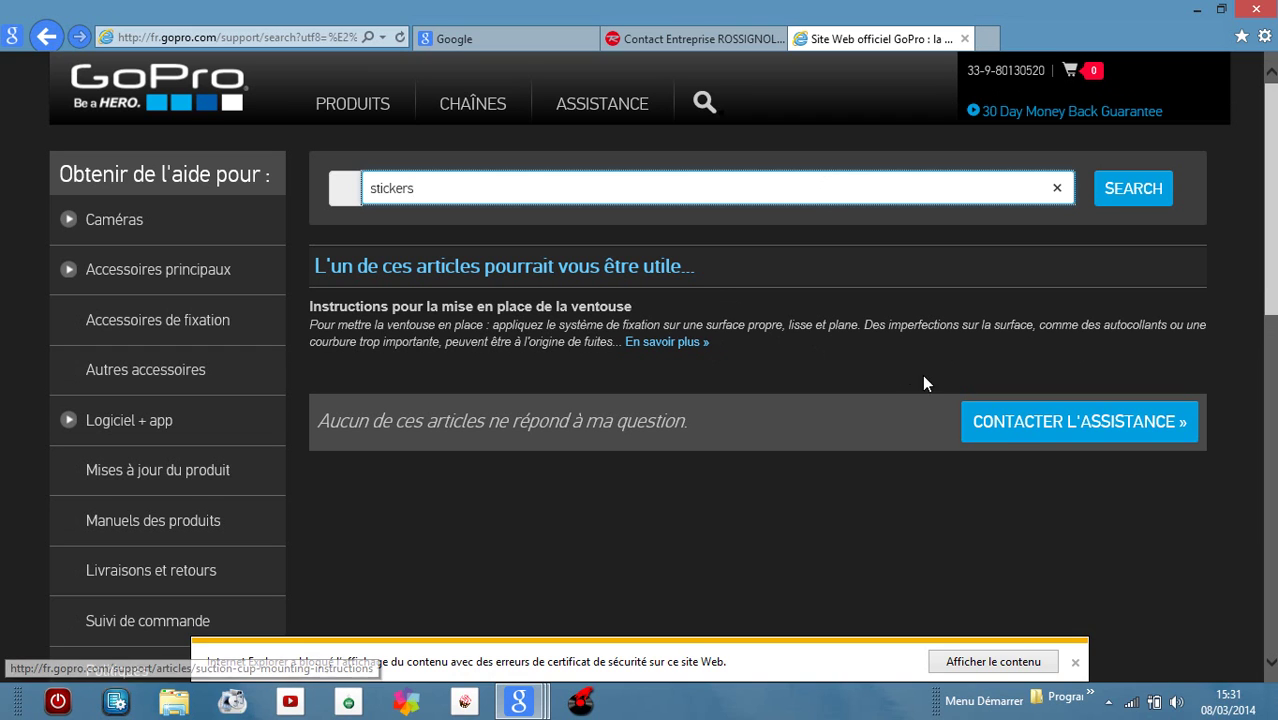
left_click(1021, 432)
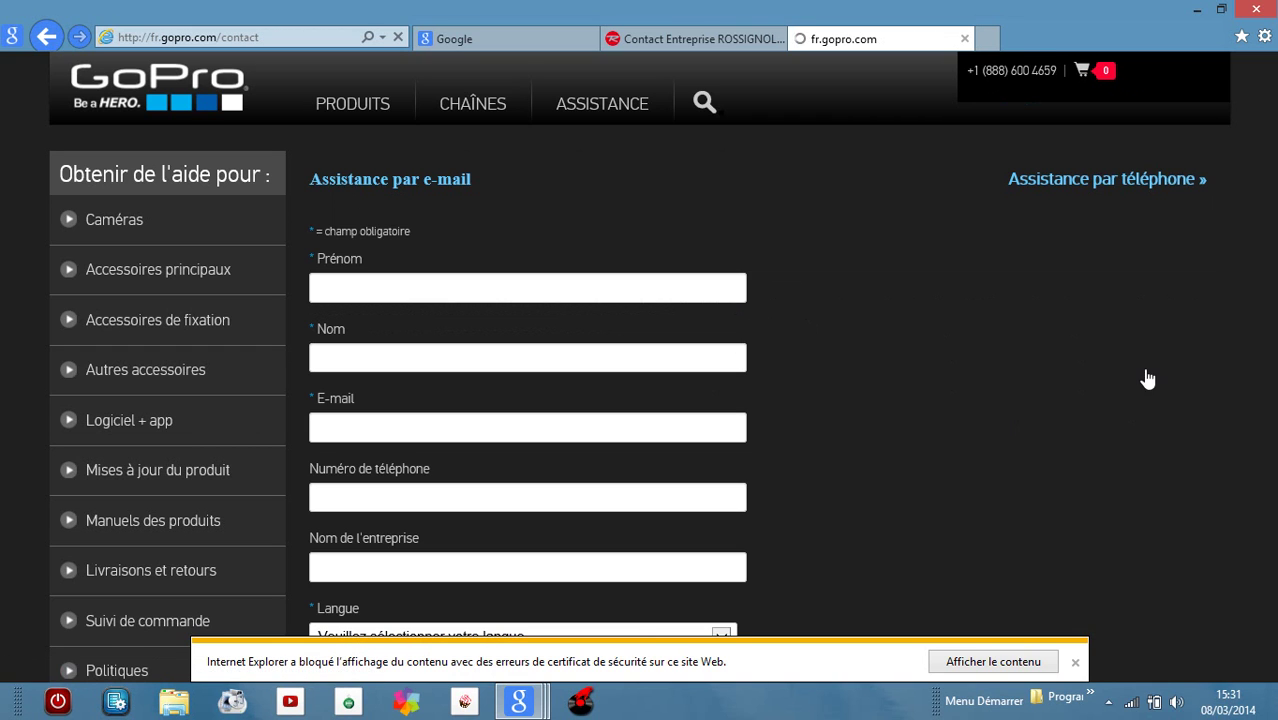
left_click_drag(1274, 204, 1271, 272)
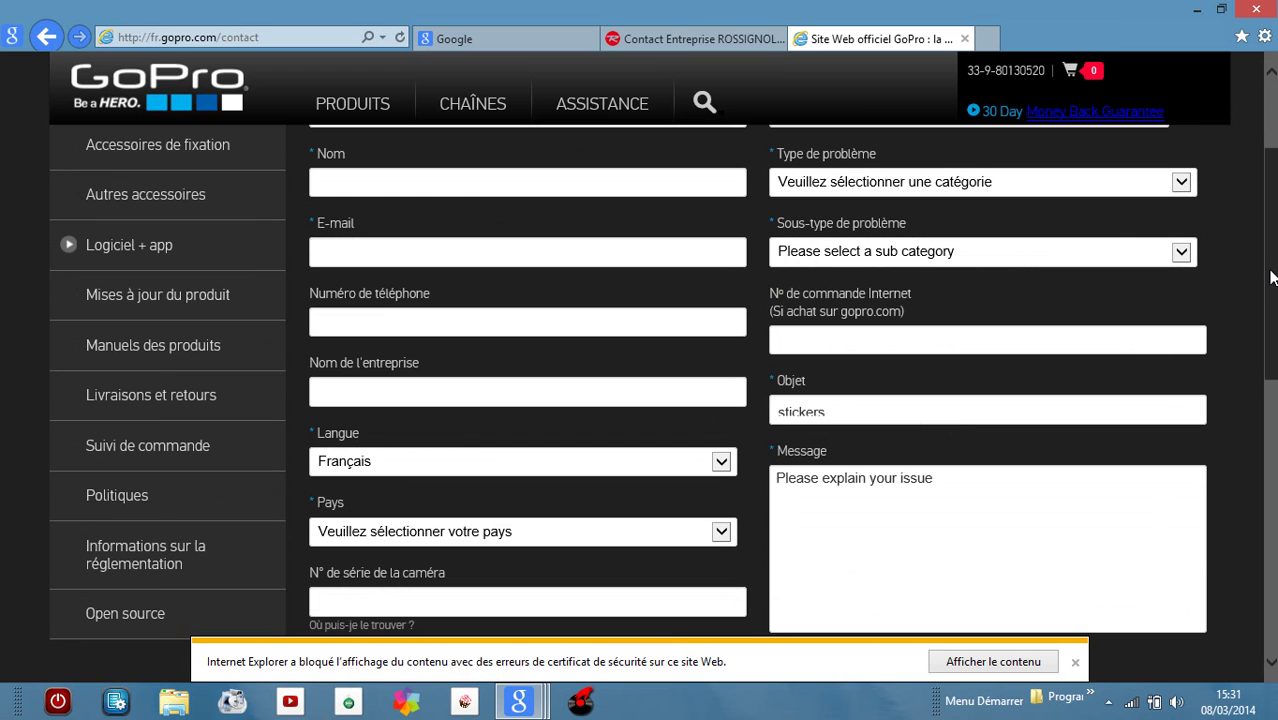